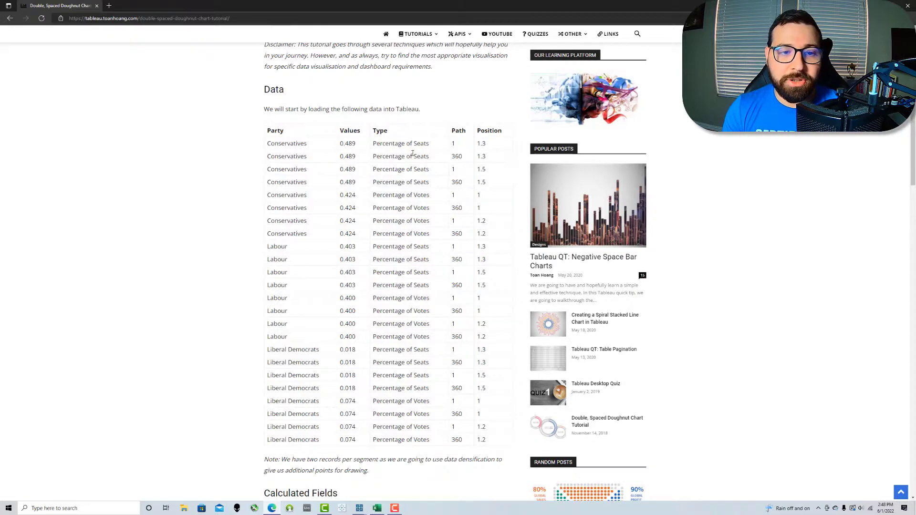
Step: Drag the Edge tutorial window off to the right to reveal the Sample - Superstore Orders flow
left_click_drag(331, 6, 915, 310)
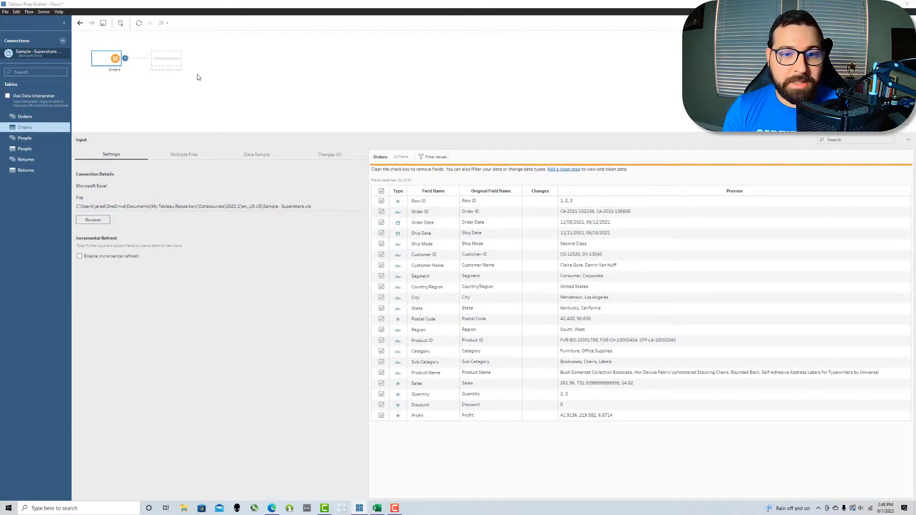
Step: Add a Clean 1 step after Orders that keeps only the Category and Sales columns
left_click(159, 58)
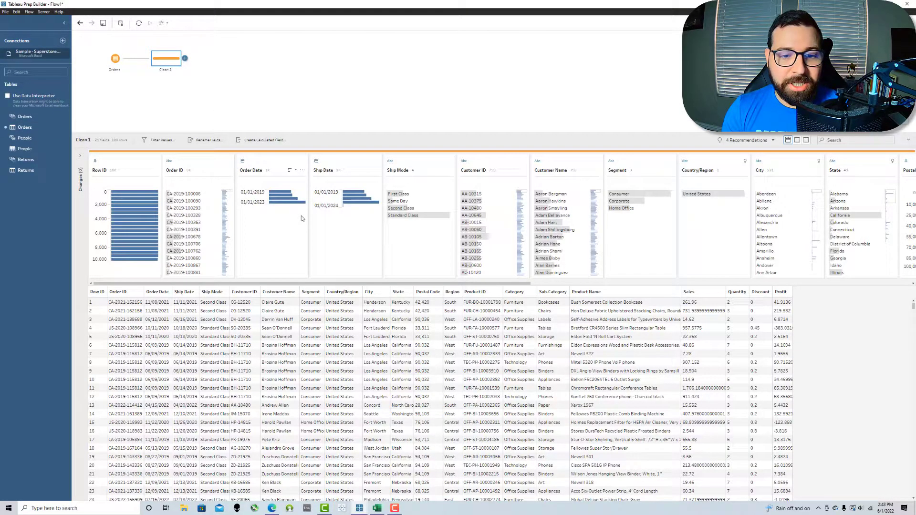
left_click(515, 292)
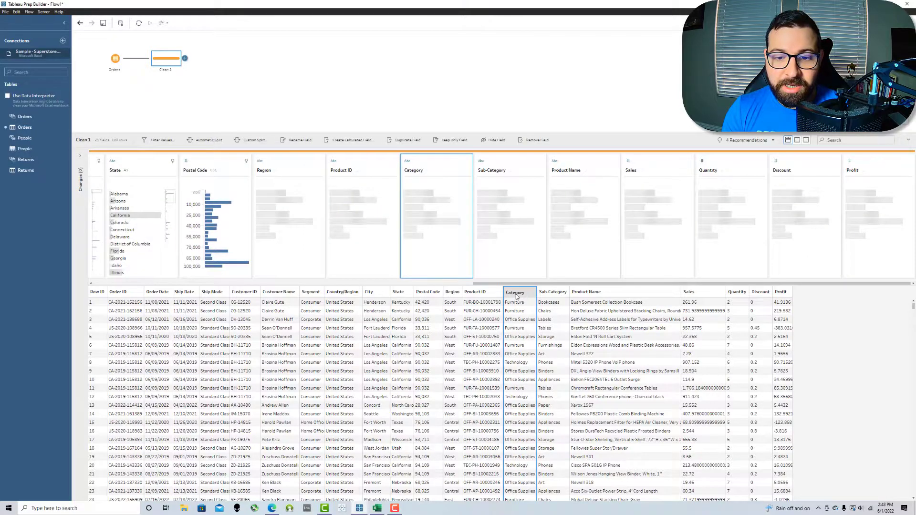
left_click(695, 296, "ctrl")
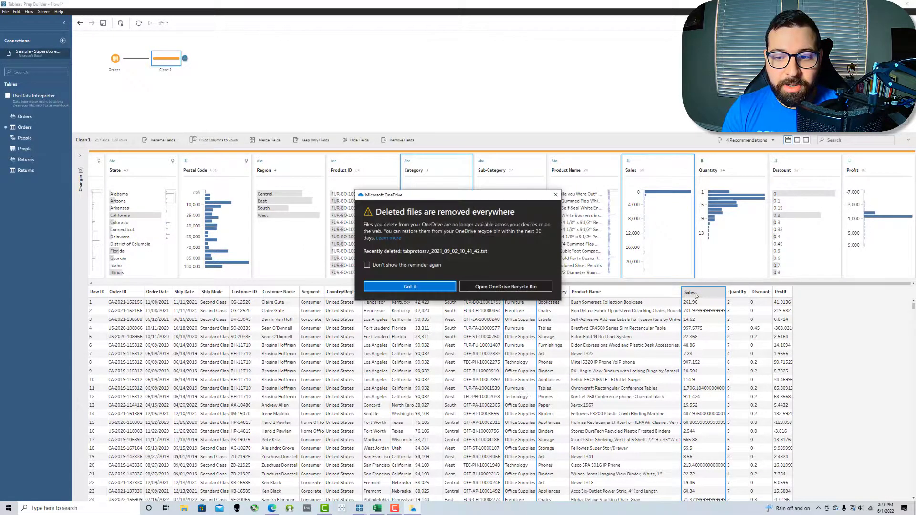
left_click(310, 139)
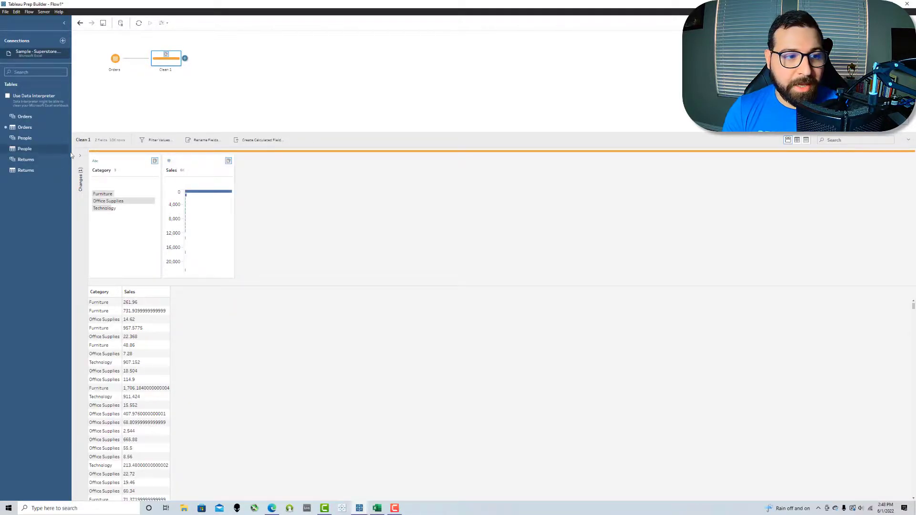
Step: Rename the Category field to Dimension and the Sales field to Measure
double_click(104, 170)
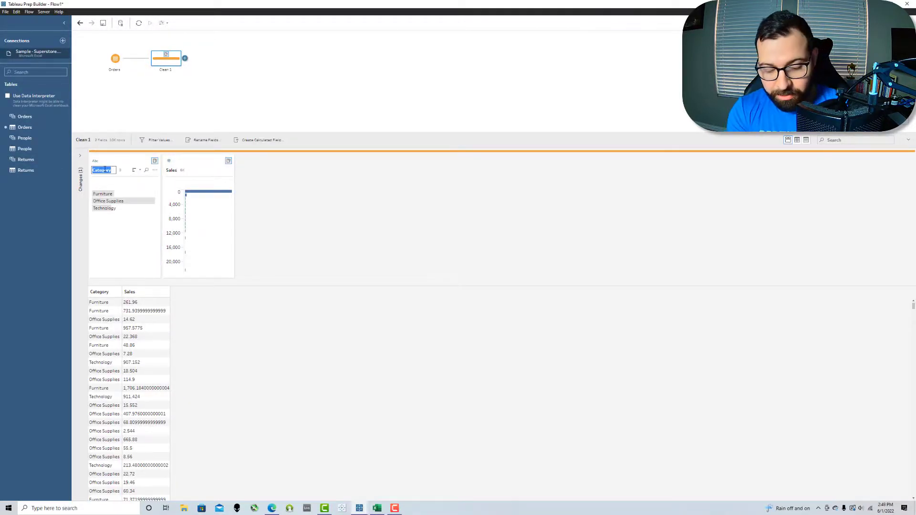
type("Dimension")
key("Return")
double_click(172, 170)
type("Measure")
key("Return")
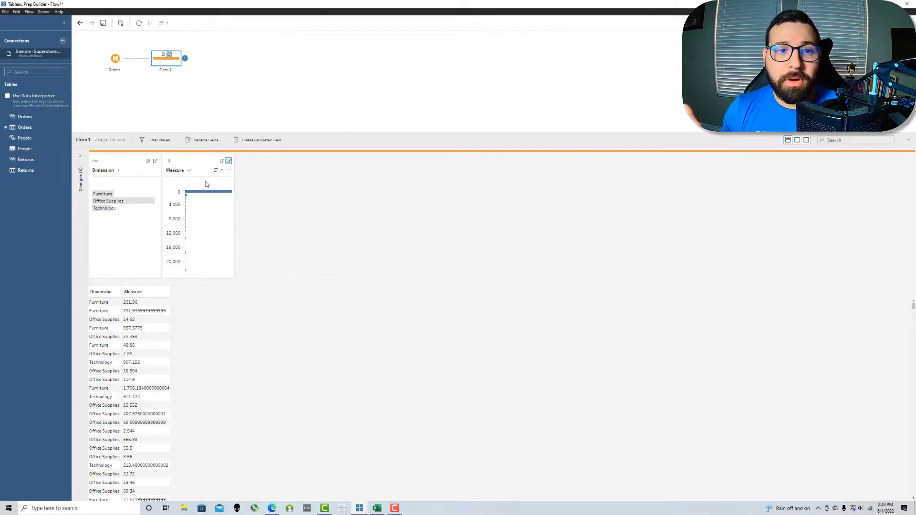
Step: Rename the Clean 1 step to Remove/Rename
double_click(168, 71)
type("Rename/Rename")
key("Return")
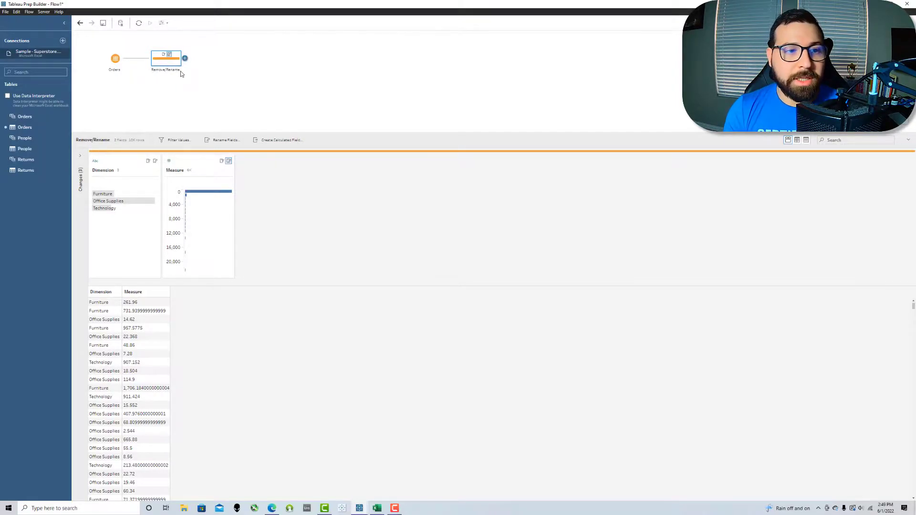
left_click(399, 287)
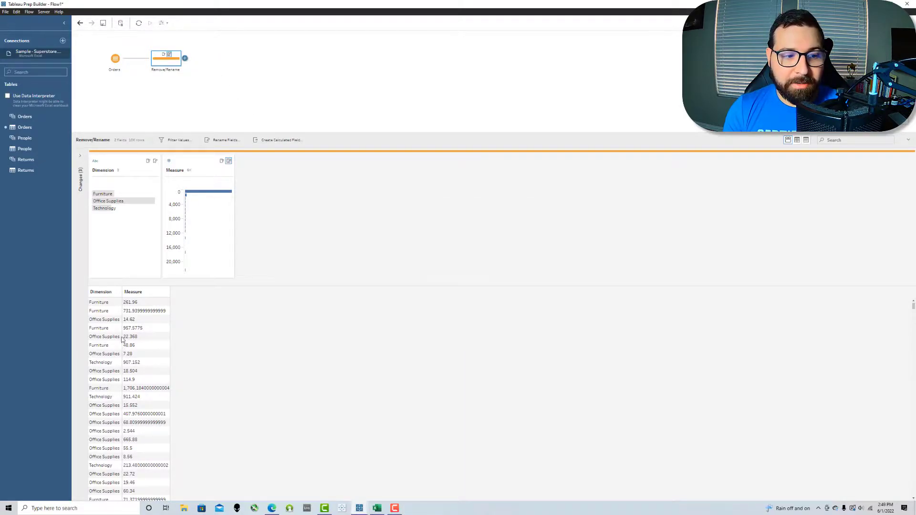
Step: Add an Aggregate step after Remove/Rename that groups by Dimension and sums Measure
left_click(184, 59)
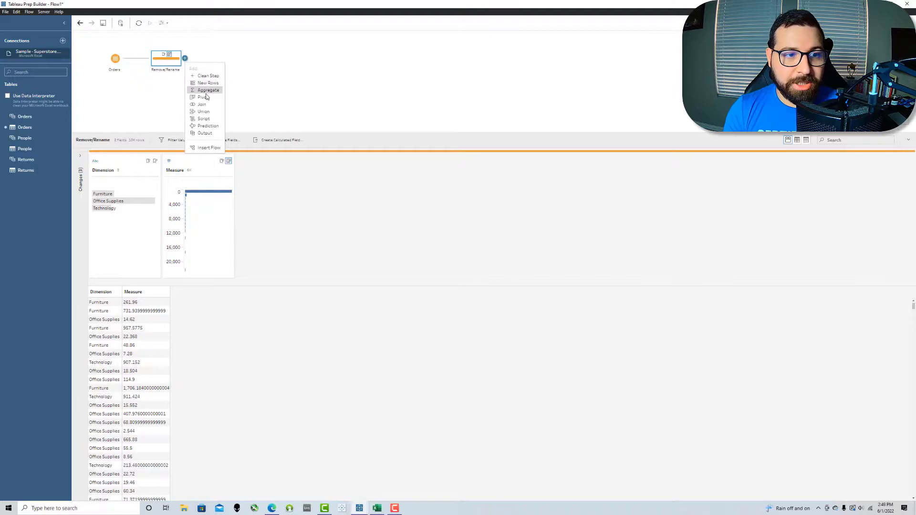
left_click(207, 91)
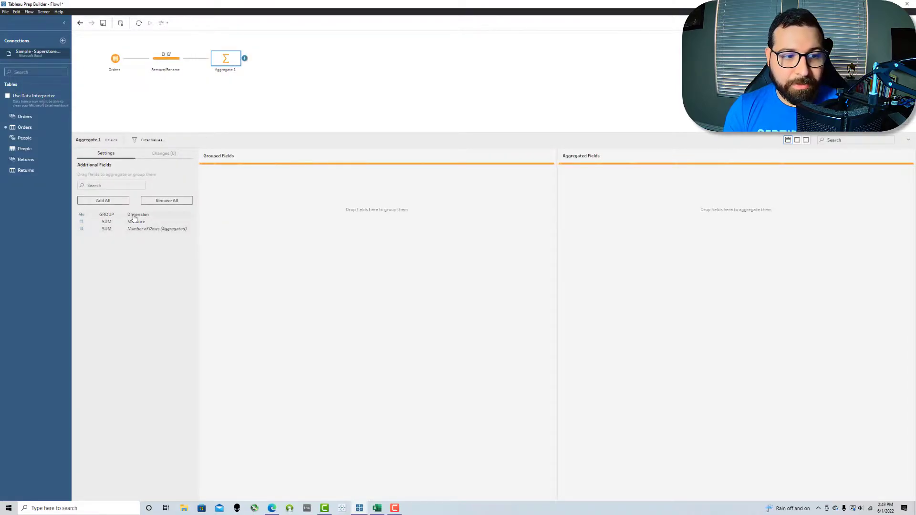
left_click_drag(134, 217, 232, 207)
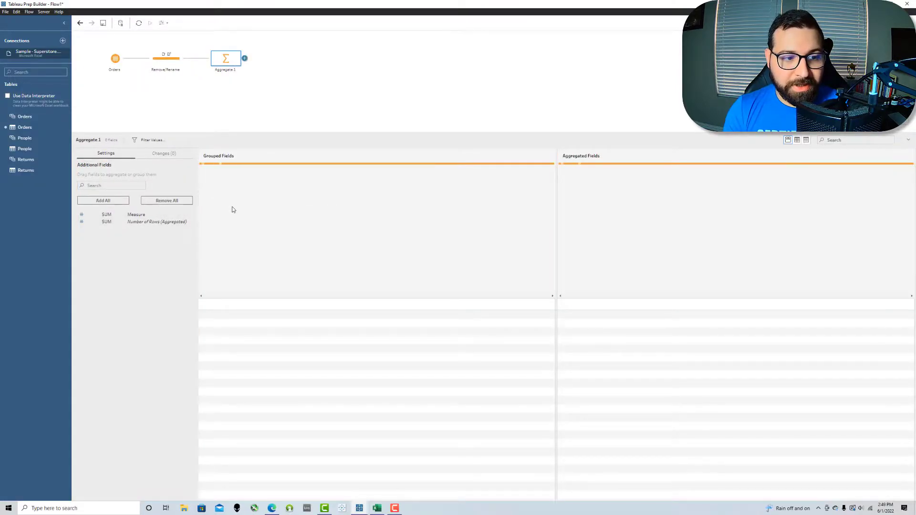
left_click_drag(136, 214, 585, 216)
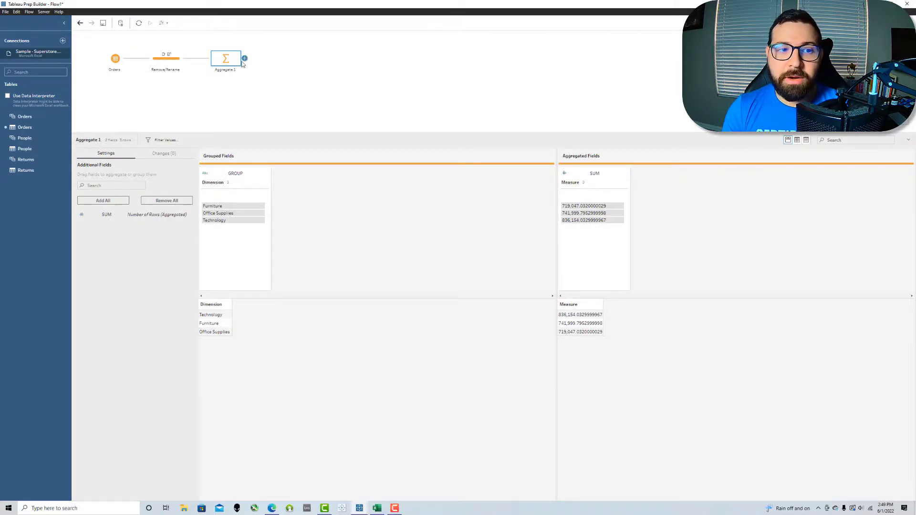
Step: Rename the aggregation step to Aggregate Measure
double_click(225, 71)
key("BackSpace")
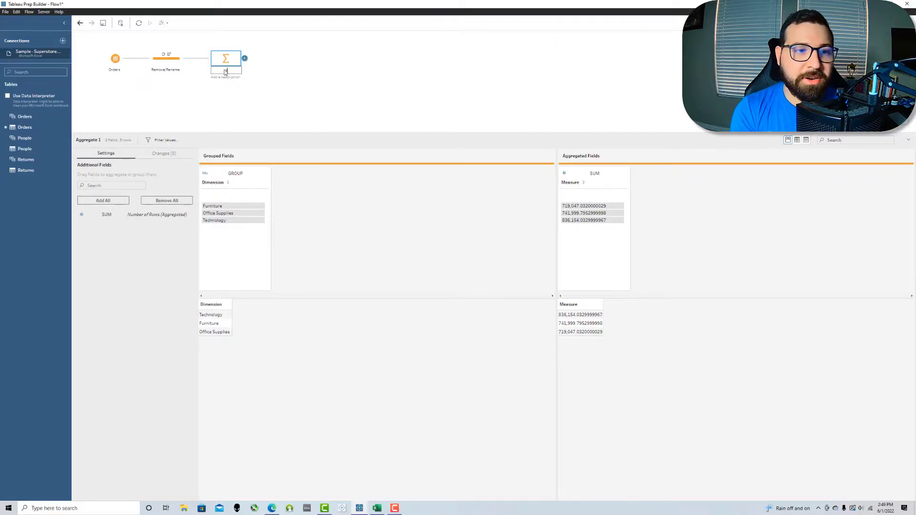
type("Aggregate Measure")
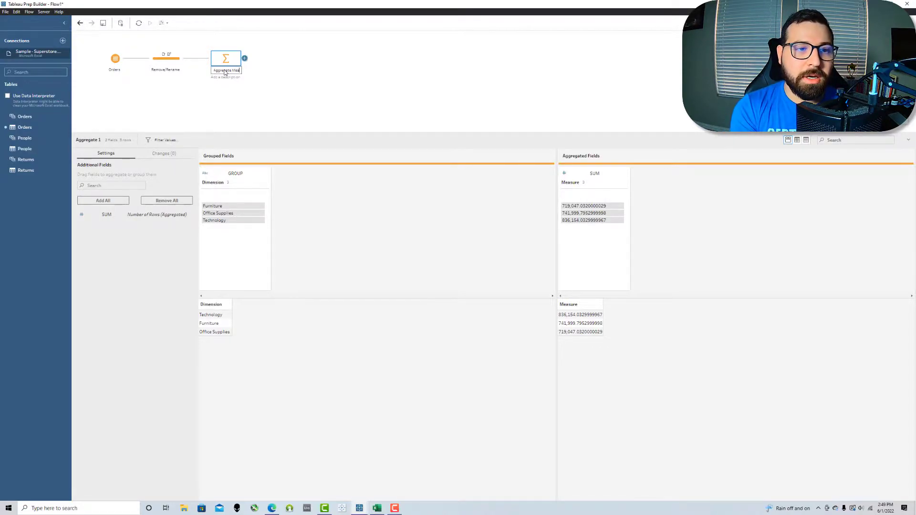
key("Return")
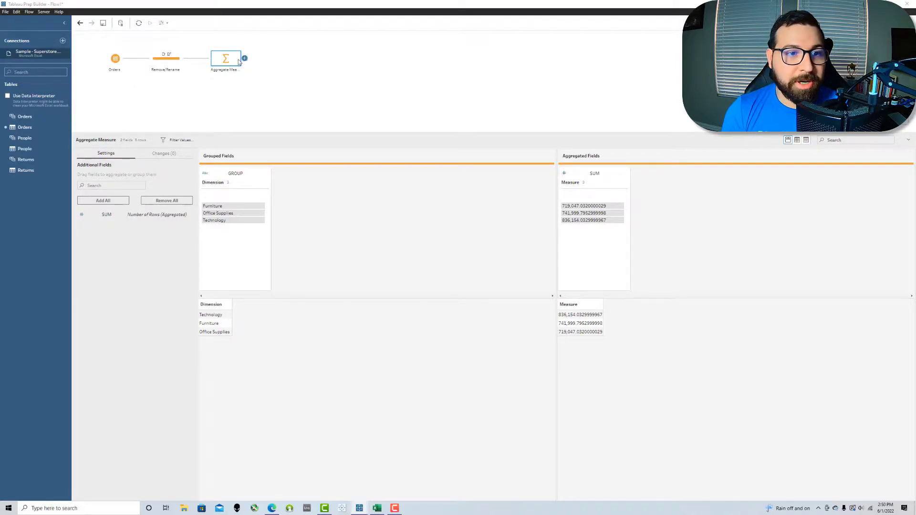
left_click(245, 58)
Step: Add a clean step after Aggregate Measure named % of Total
left_click(274, 75)
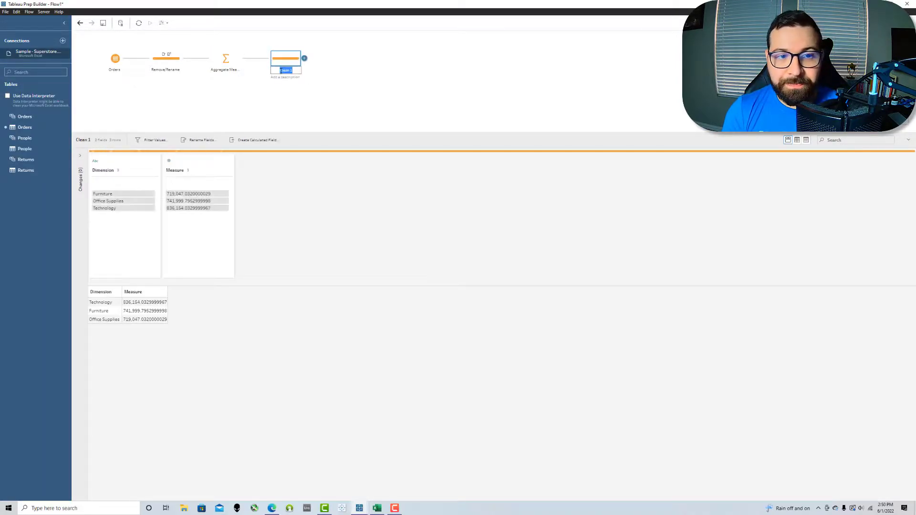
type("% of Total")
key("Return")
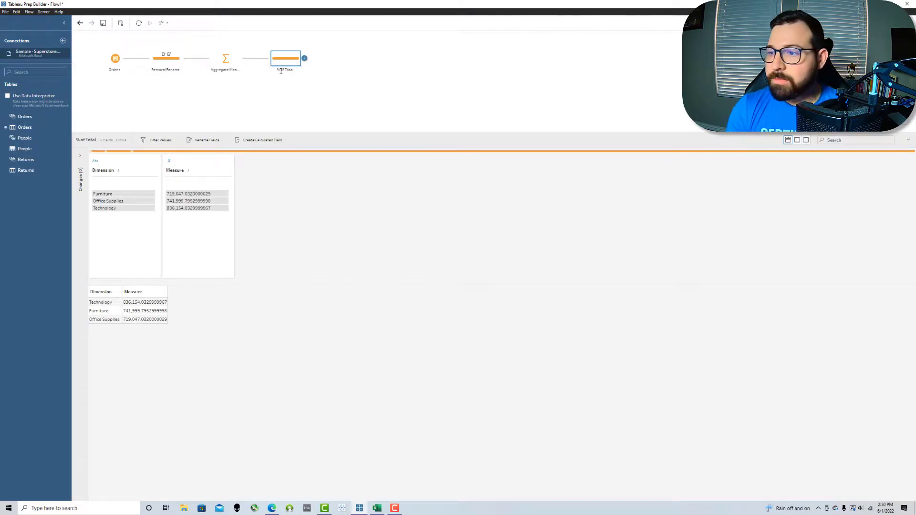
Step: Create a Total calculated field as { FIXED : SUM([Measure]) }
left_click(252, 141)
type("Total")
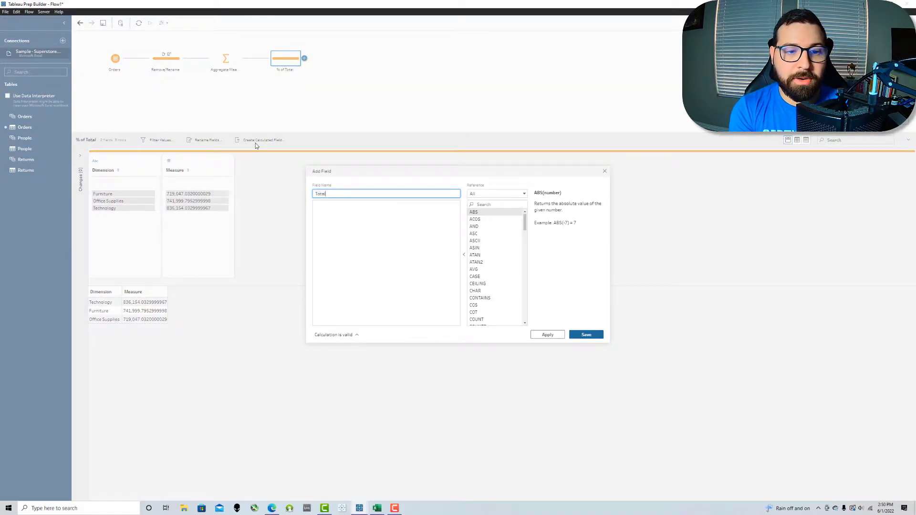
key("Tab")
type("{ FIXED }")
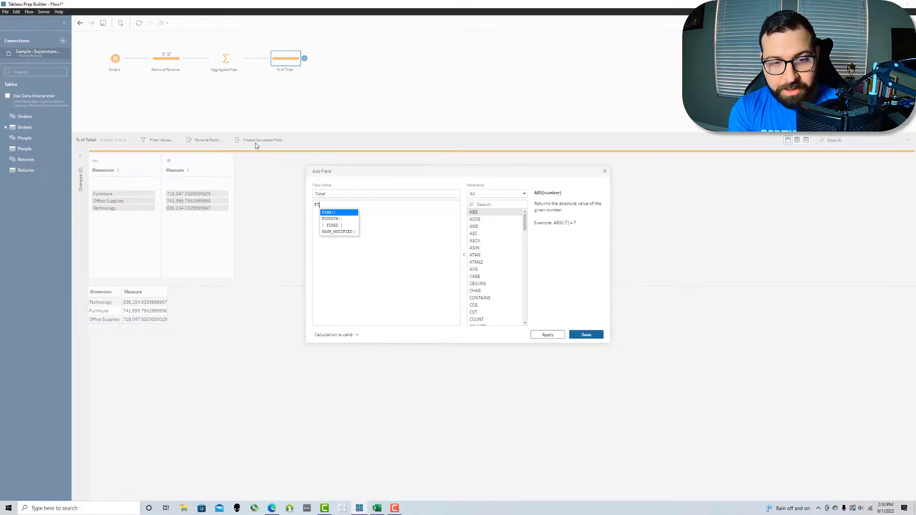
key("Tab")
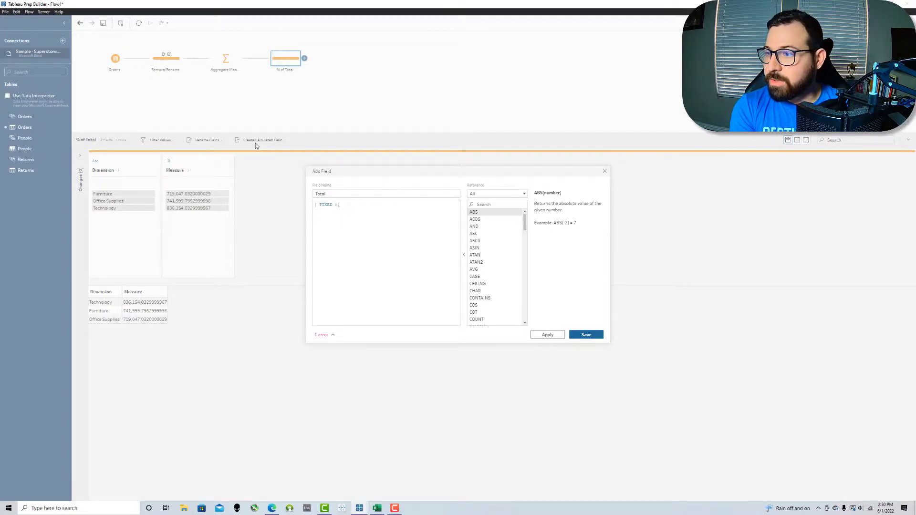
type("SUM(S")
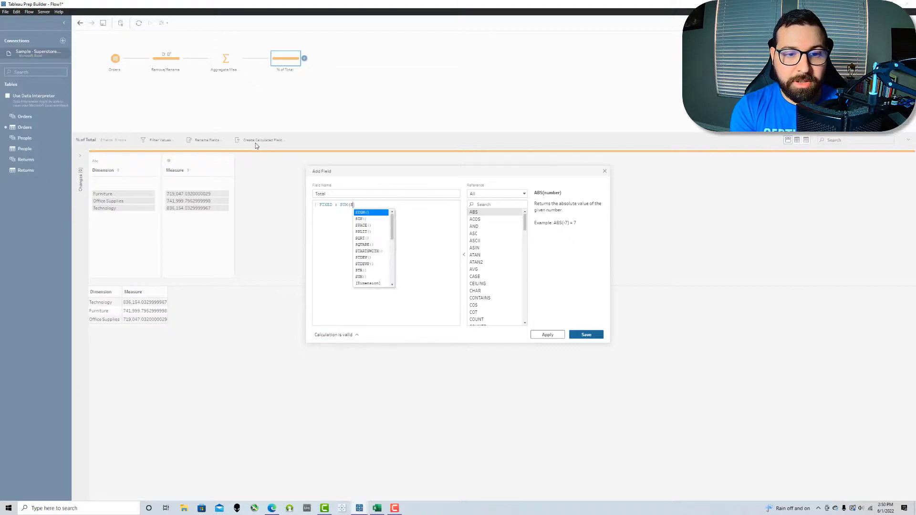
key("BackSpace")
type("[Measure]")
key("Return")
type(")")
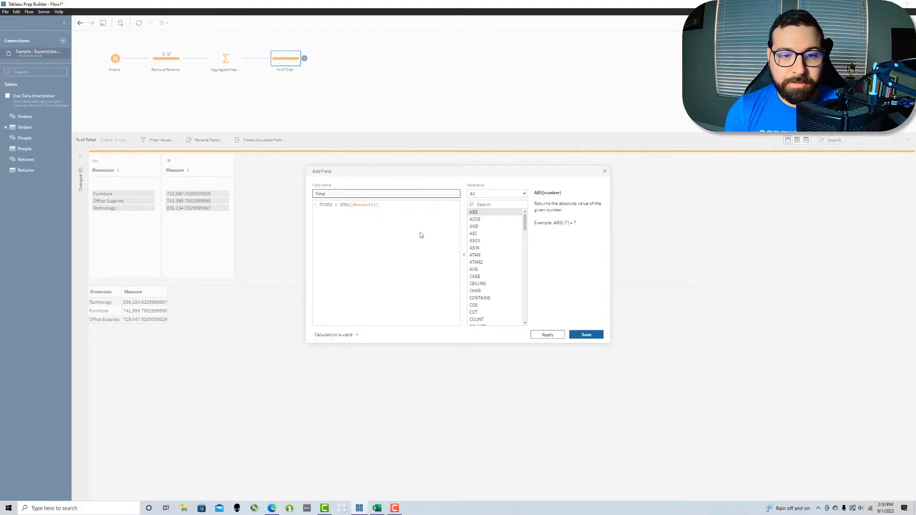
left_click(597, 336)
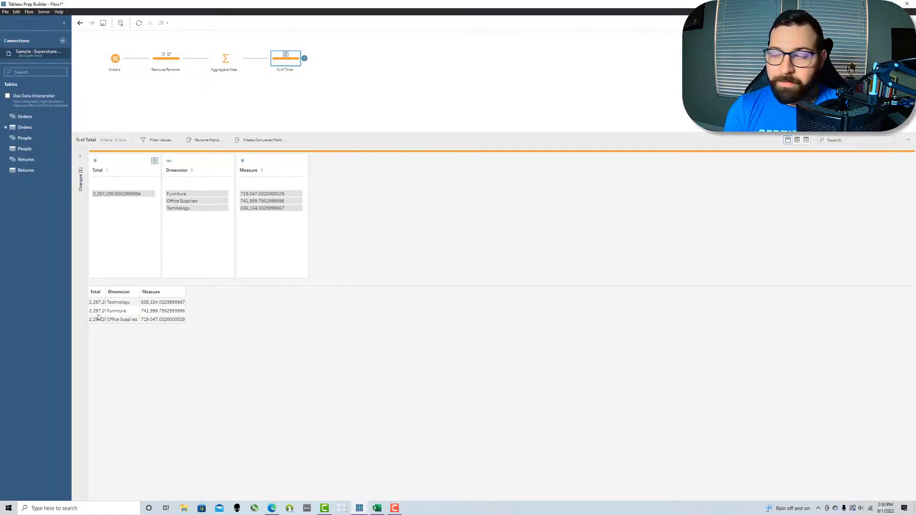
Step: Create a % of Total calculated field with the formula [Measure] / [Total]
left_click(261, 141)
type("% of Total")
key("Tab")
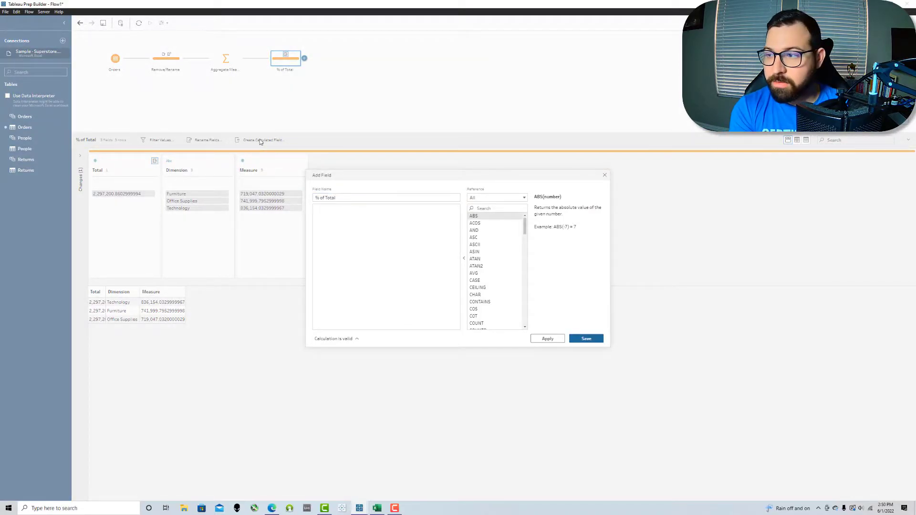
type("[Measure]")
key("Return")
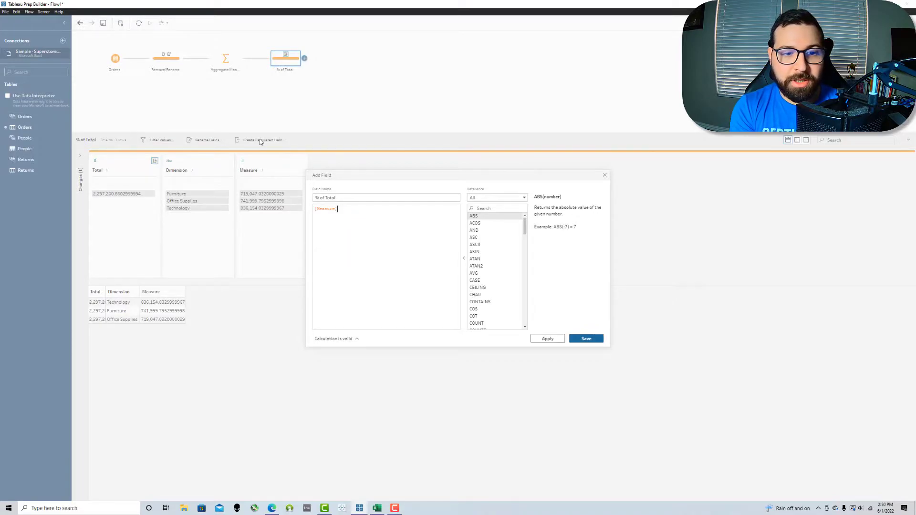
type("/ [Total]")
key("Return")
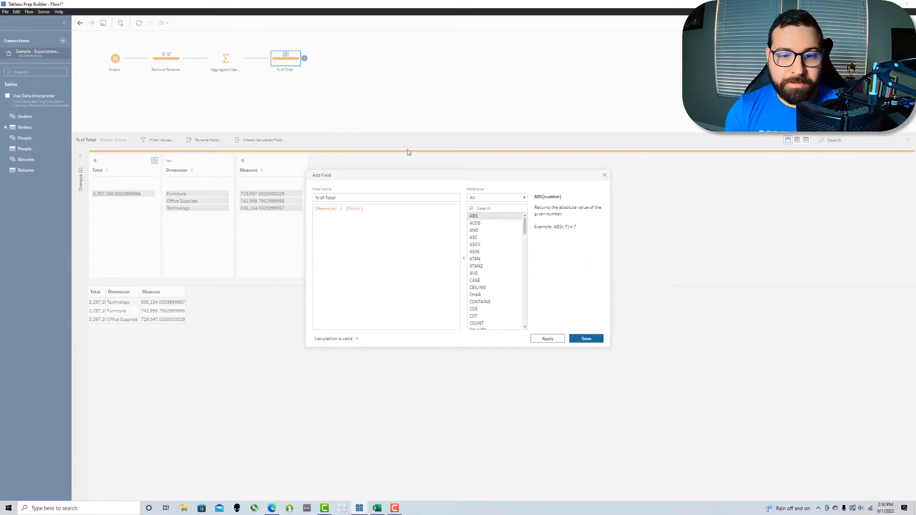
left_click(586, 339)
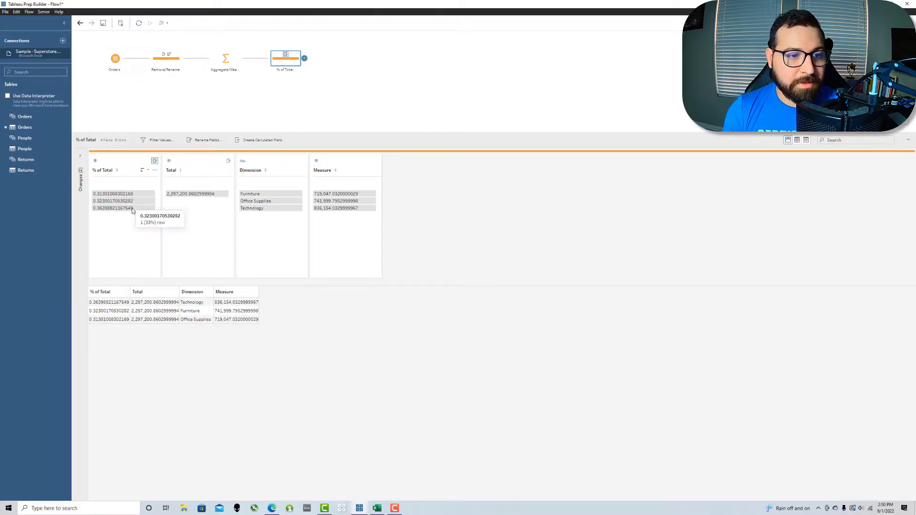
Step: Remove the Total field and move % of Total after Measure
left_click(206, 160)
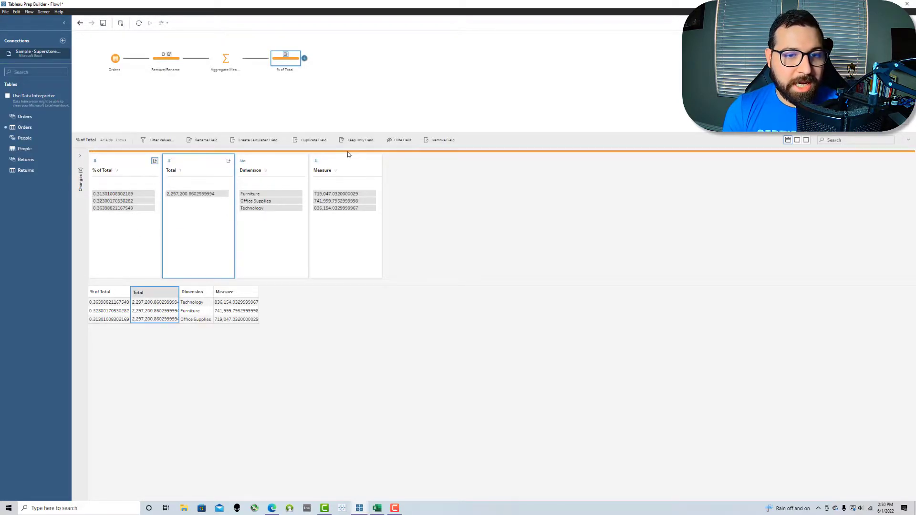
left_click(441, 142)
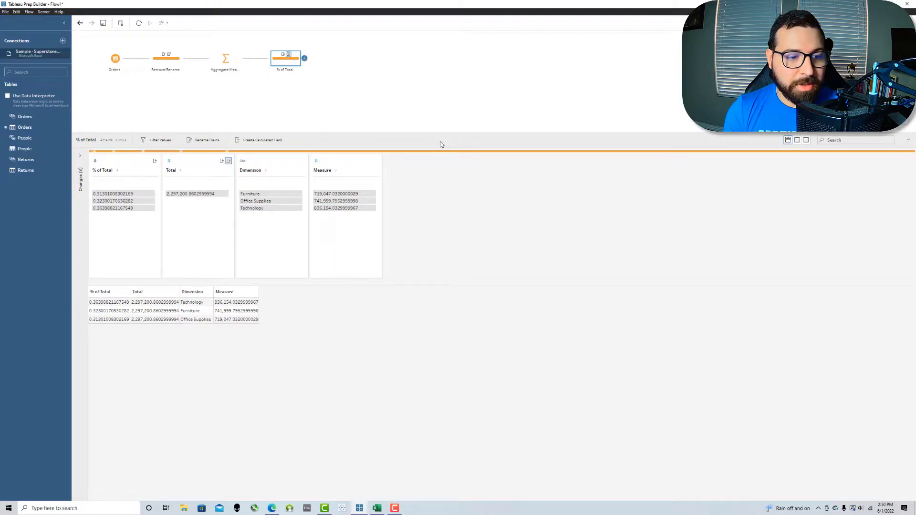
left_click_drag(123, 163, 310, 172)
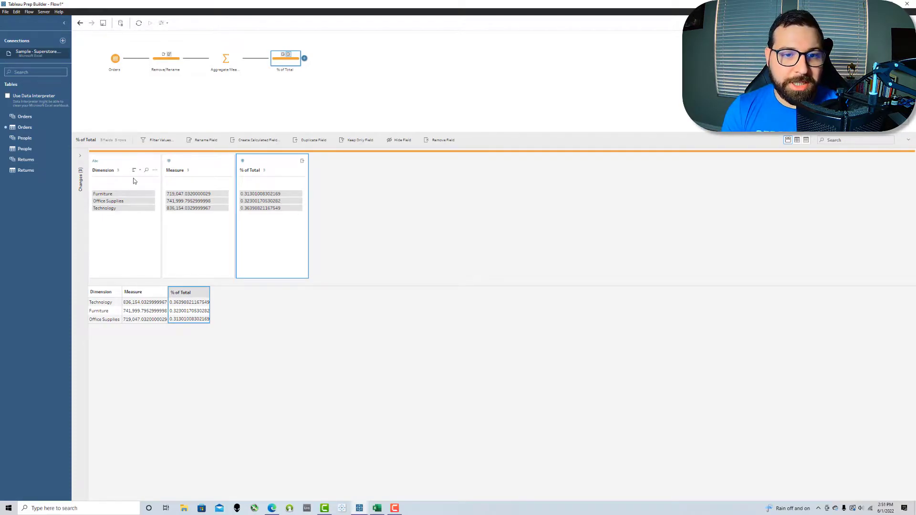
Step: Create a Join calculated field equal to 1 and place it at the end
left_click(234, 142)
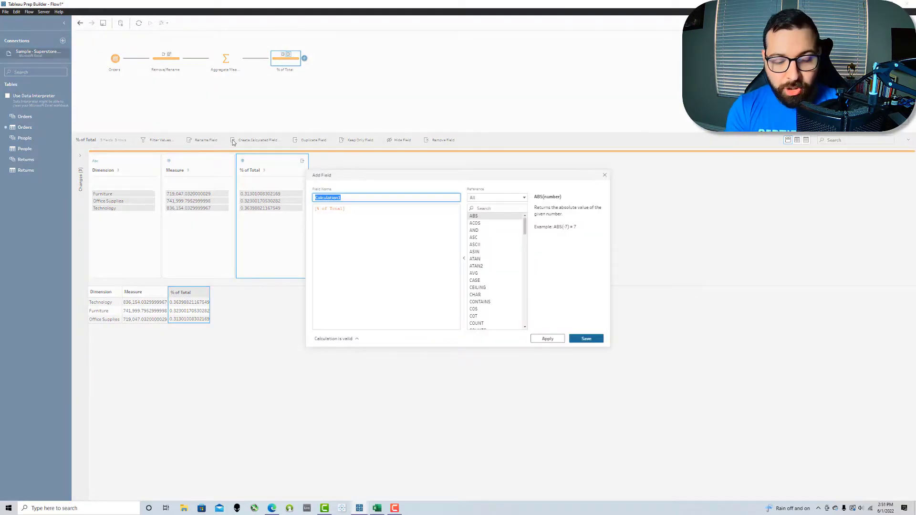
type("Jo")
left_click_drag(346, 209, 299, 208)
type("1")
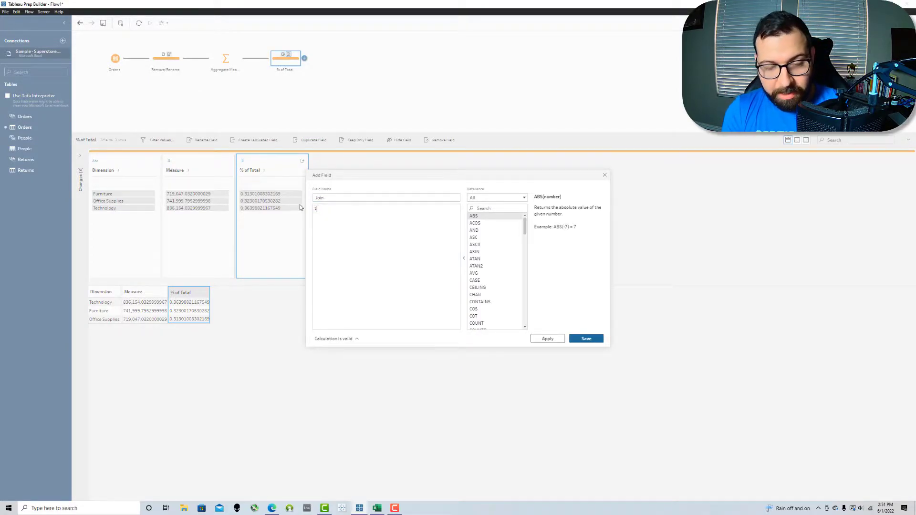
left_click(586, 339)
left_click_drag(105, 174, 387, 171)
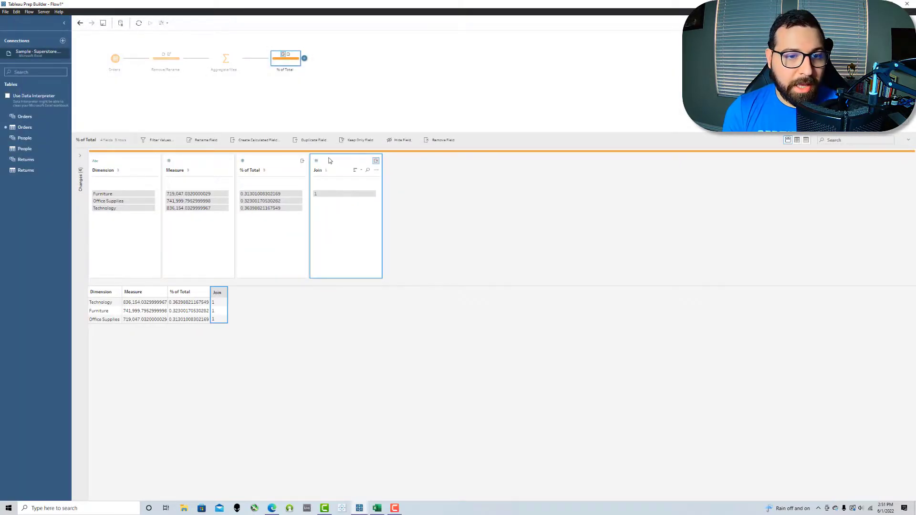
Step: Create a Zero calculated field equal to 0, move it last, and close the step preview
left_click(270, 143)
type("Zero")
left_click(344, 213)
left_click_drag(344, 212, 310, 210)
type("Fille")
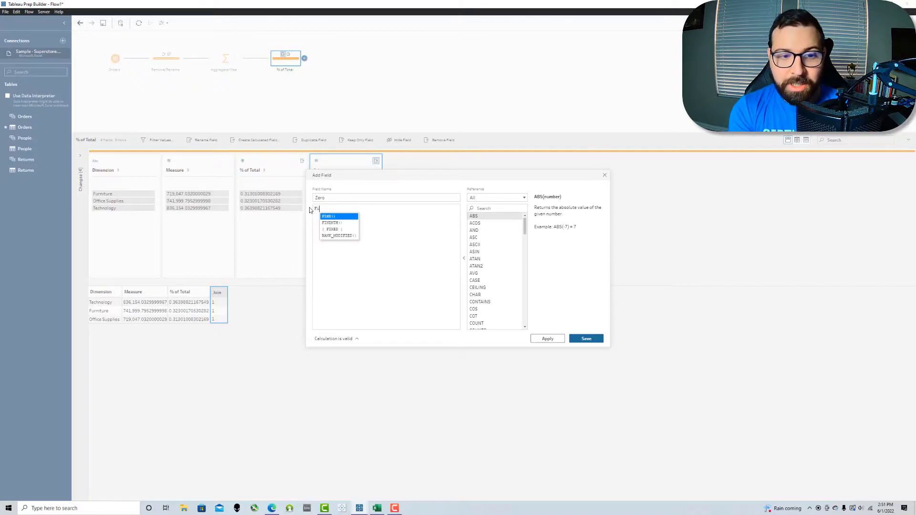
key("BackSpace")
key("BackSpace")
key("BackSpace")
key("BackSpace")
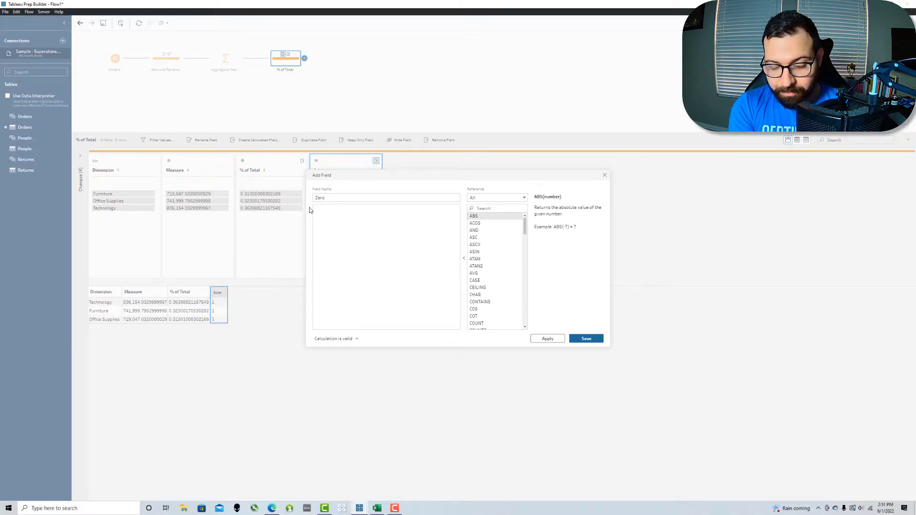
type("0")
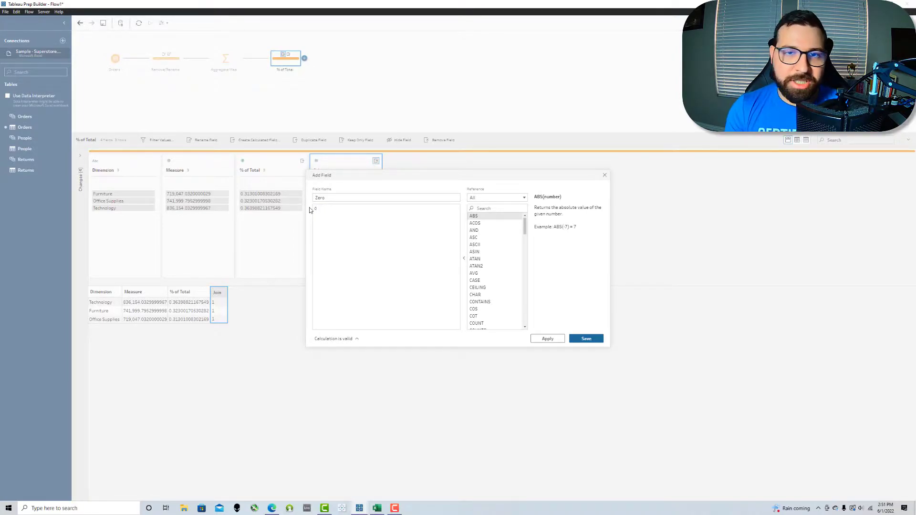
left_click(585, 339)
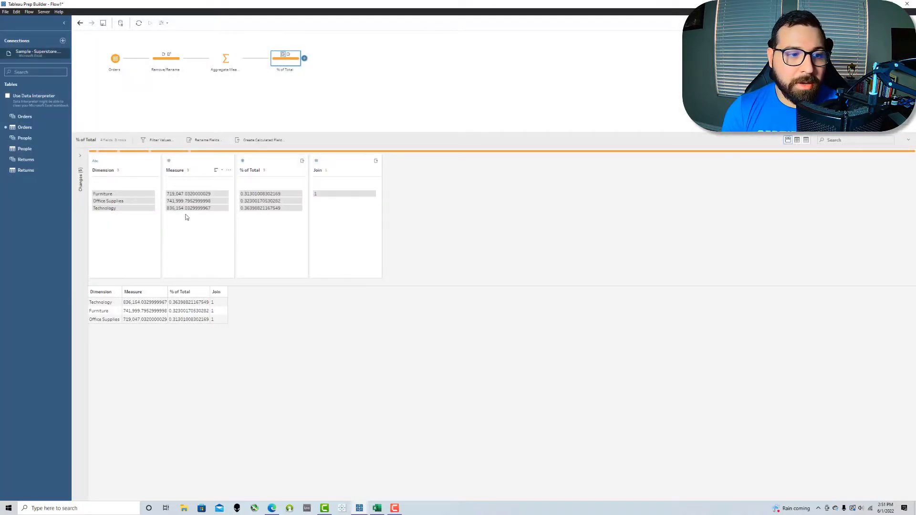
left_click_drag(117, 166, 473, 191)
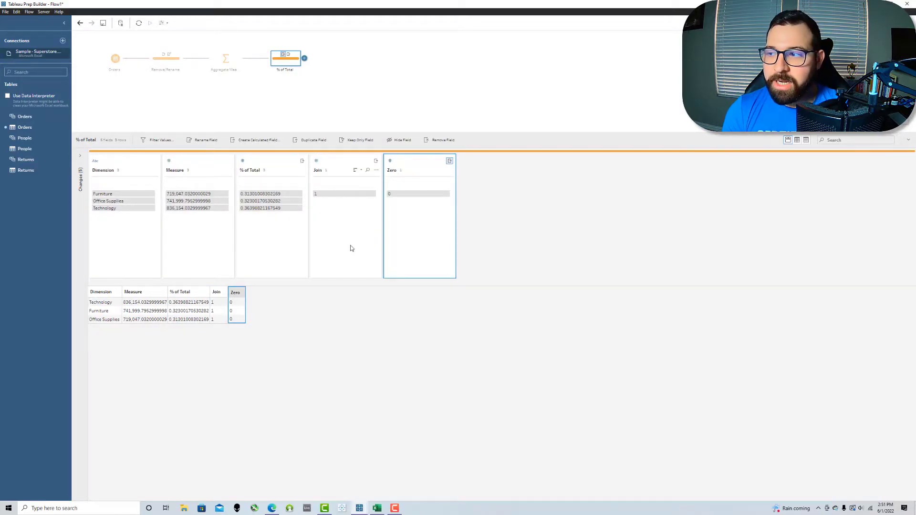
mouse_move(328, 196)
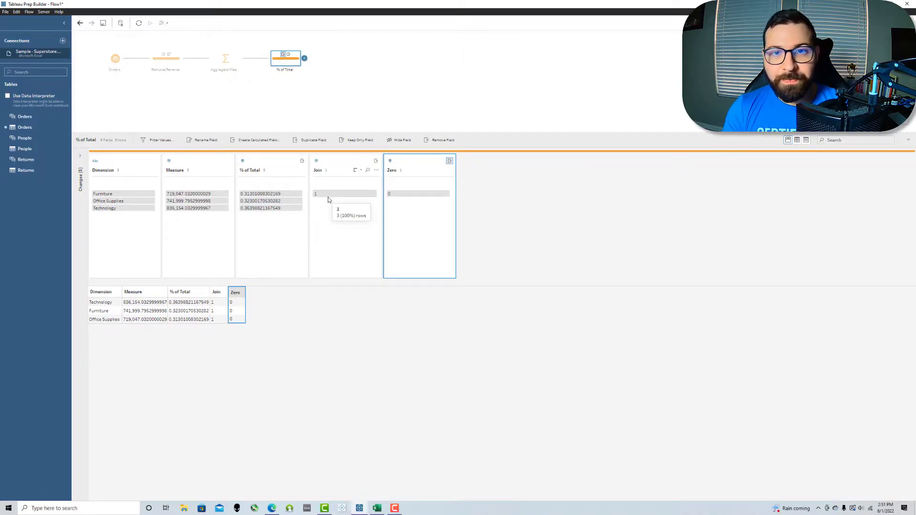
left_click(357, 94)
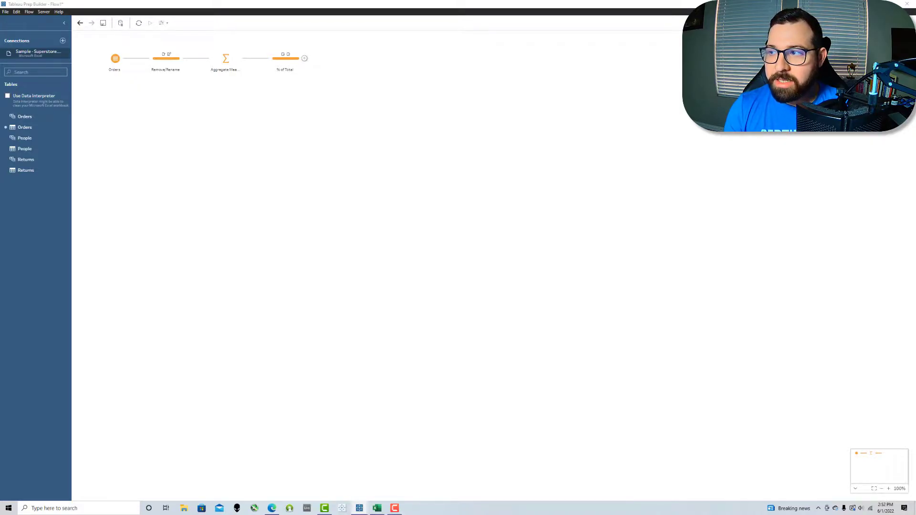
Step: Insert the saved Dynamic Scaffold Steps flow off Orders, adding Scaffold Range, Deduplicate, Pivot Scaffold and Join Data
left_click_drag(339, 86, 117, 119)
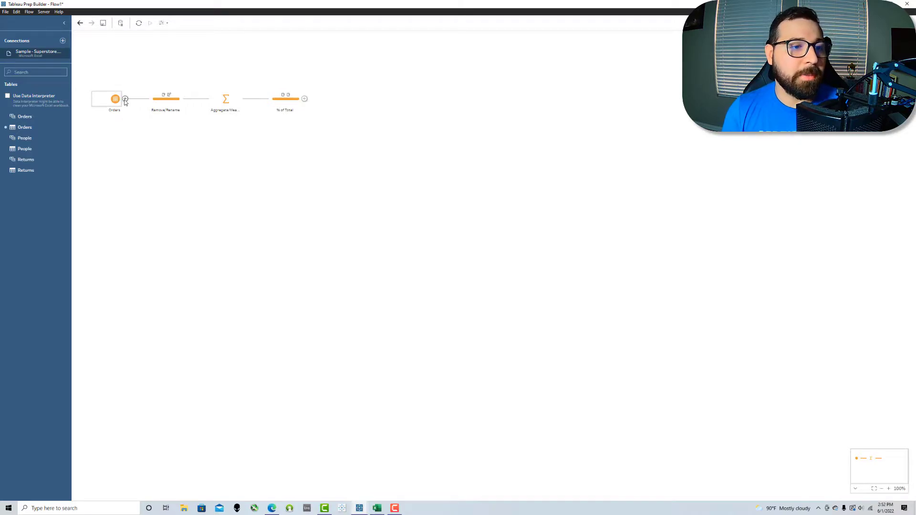
left_click(125, 100)
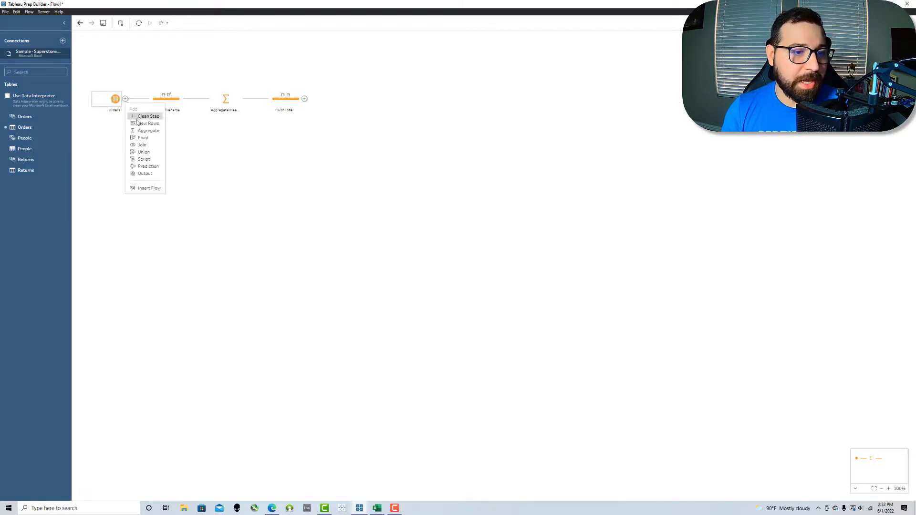
left_click(142, 189)
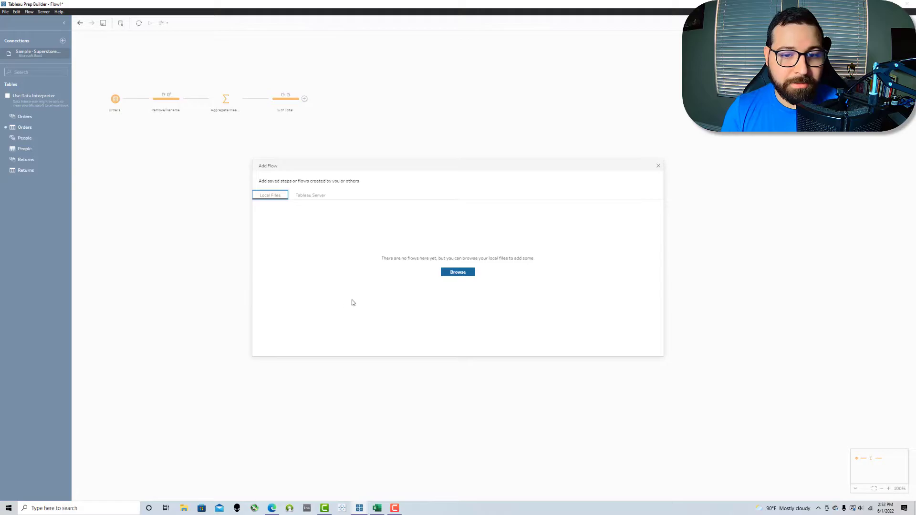
left_click(458, 272)
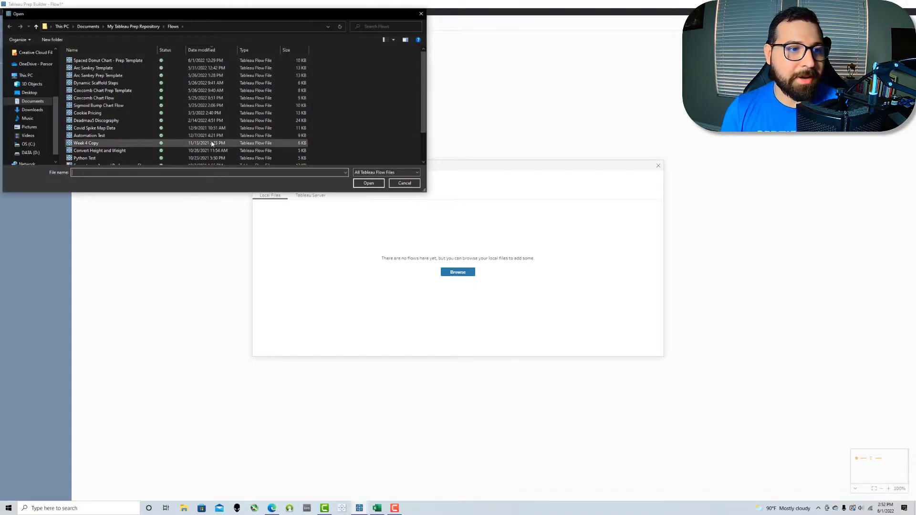
double_click(127, 85)
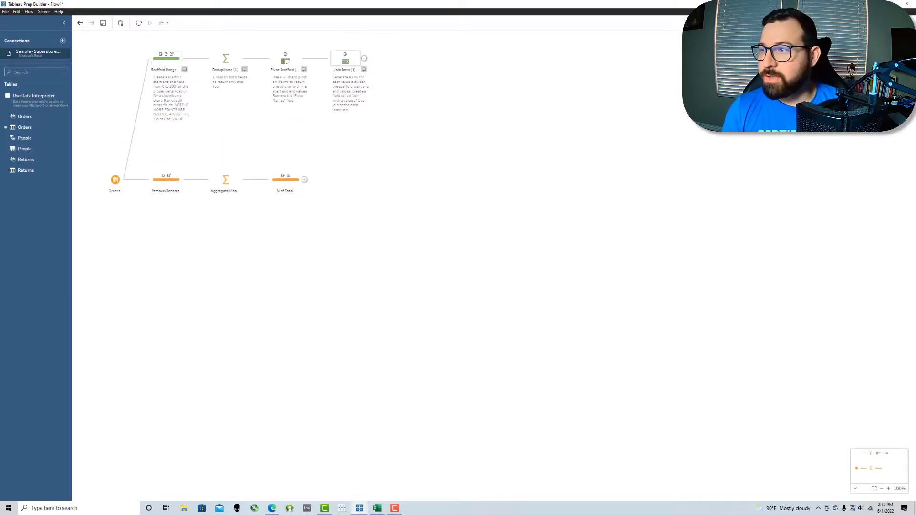
Step: In Scaffold Range, set the Scaffold Start calculation to 1 and Scaffold End to 360
left_click(166, 57)
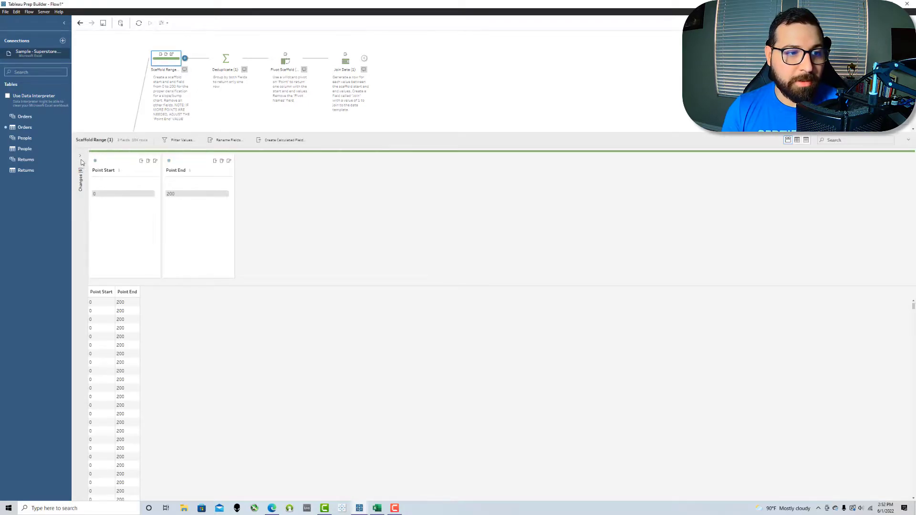
left_click(81, 163)
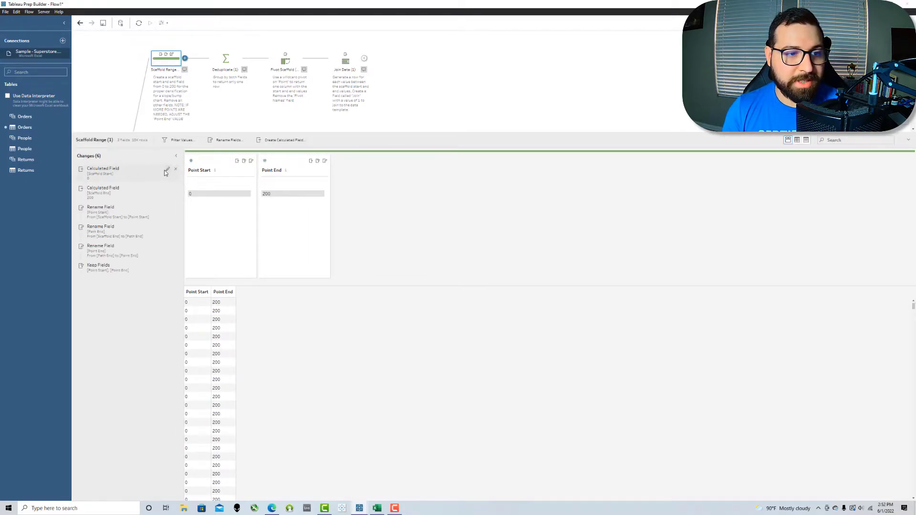
left_click(166, 170)
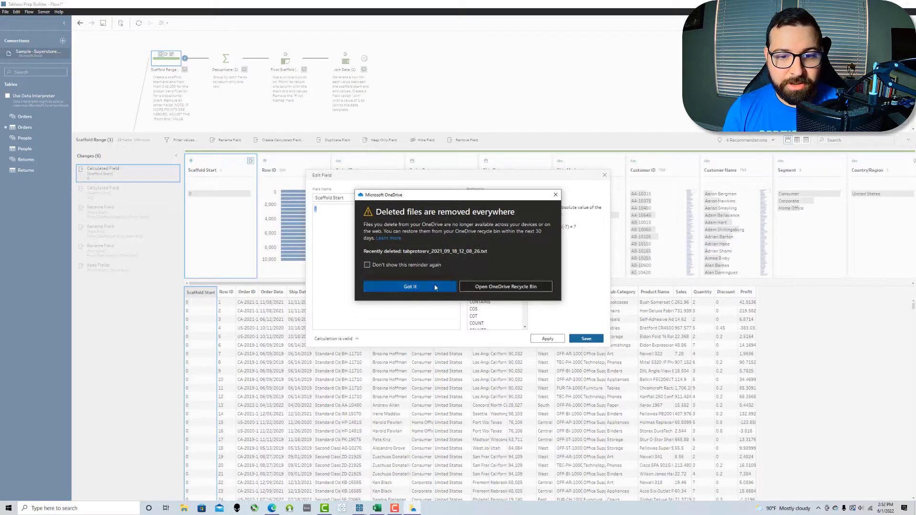
left_click(435, 288)
type("1")
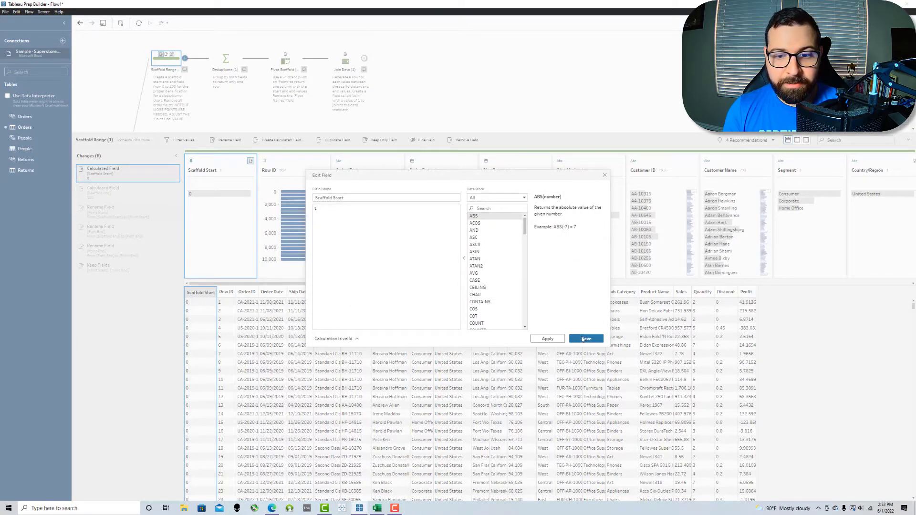
left_click(586, 338)
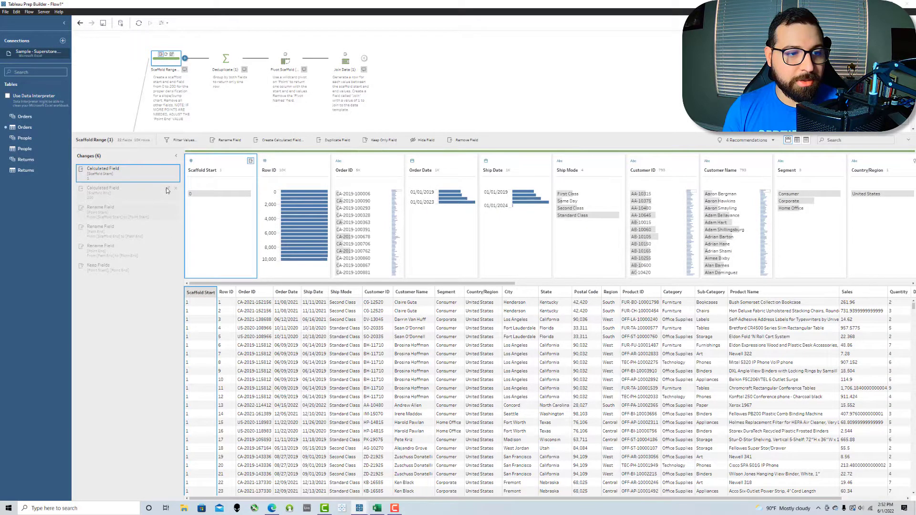
left_click(168, 189)
key("ctrl+a")
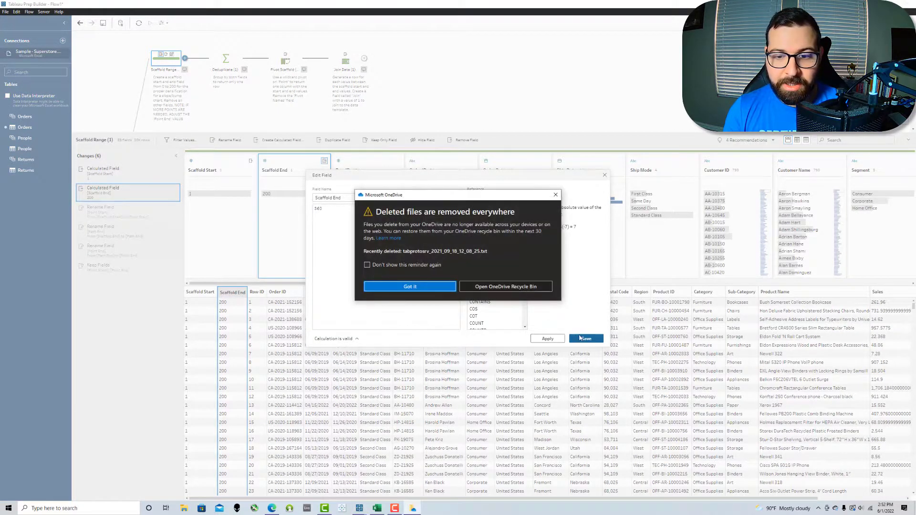
left_click(422, 288)
left_click(586, 339)
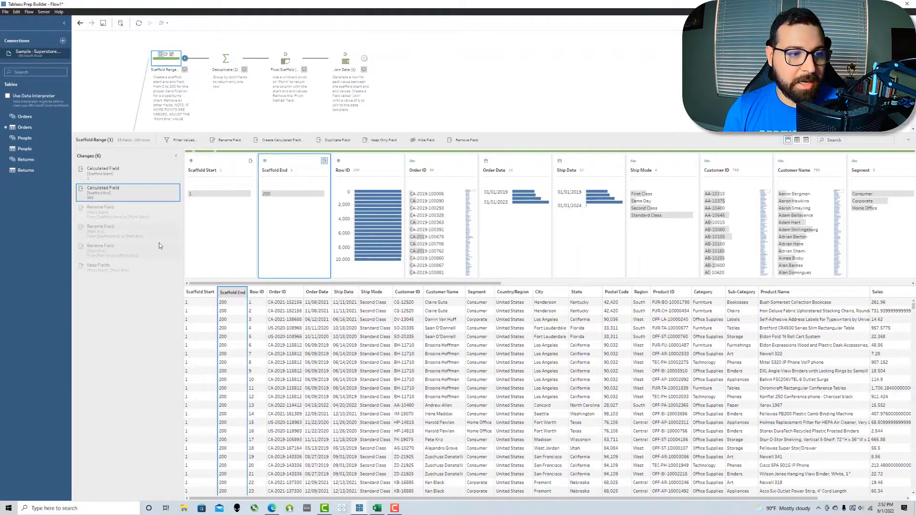
Step: Rename Point Start to Path Start, delete the Point Start and Point End rename changes, and check Keep Fields
left_click(169, 210)
double_click(201, 169)
left_click(199, 169)
double_click(197, 169)
type("Path")
key("Return")
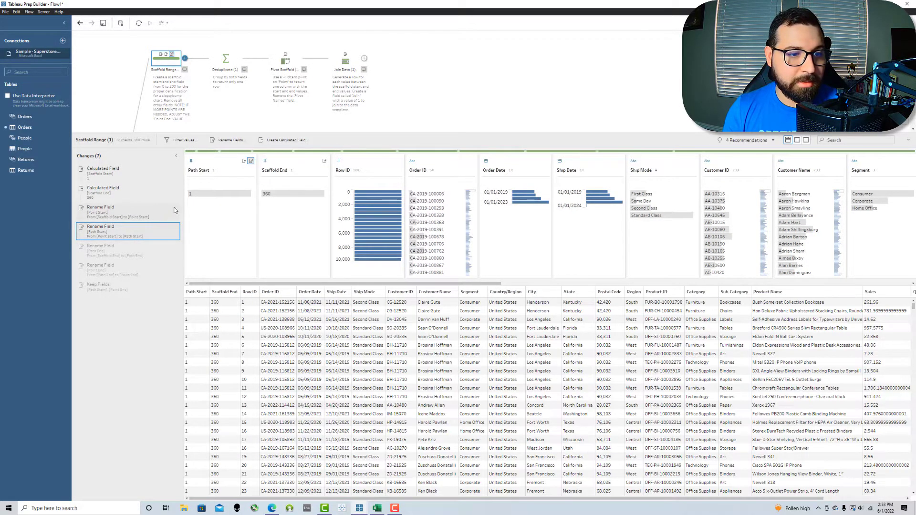
left_click(175, 208)
left_click(412, 285)
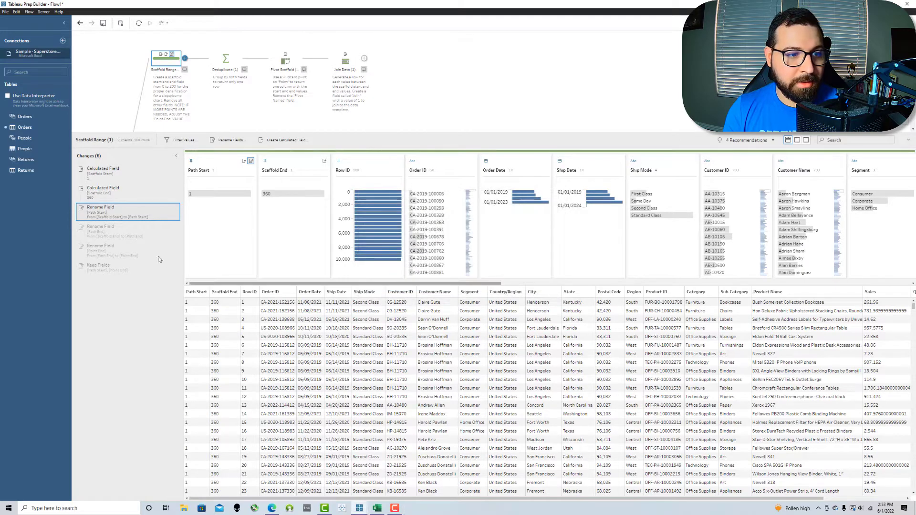
left_click(170, 231)
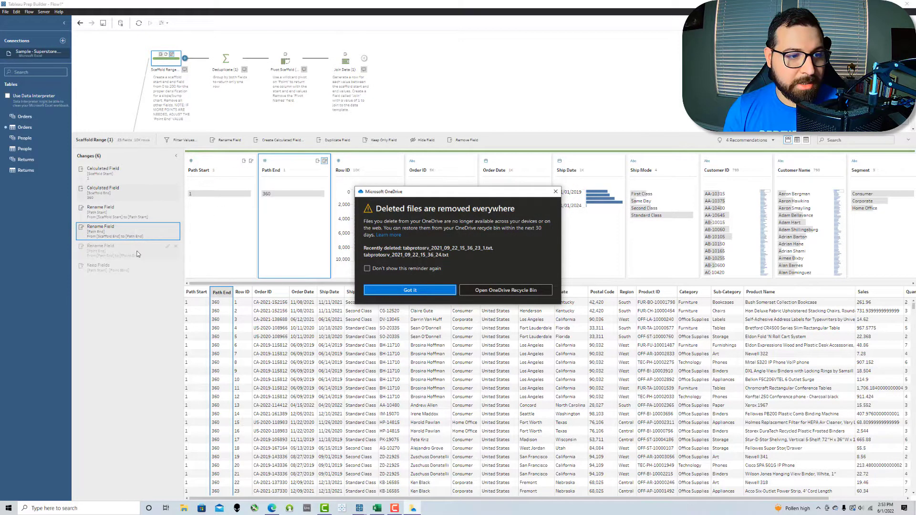
left_click(176, 247)
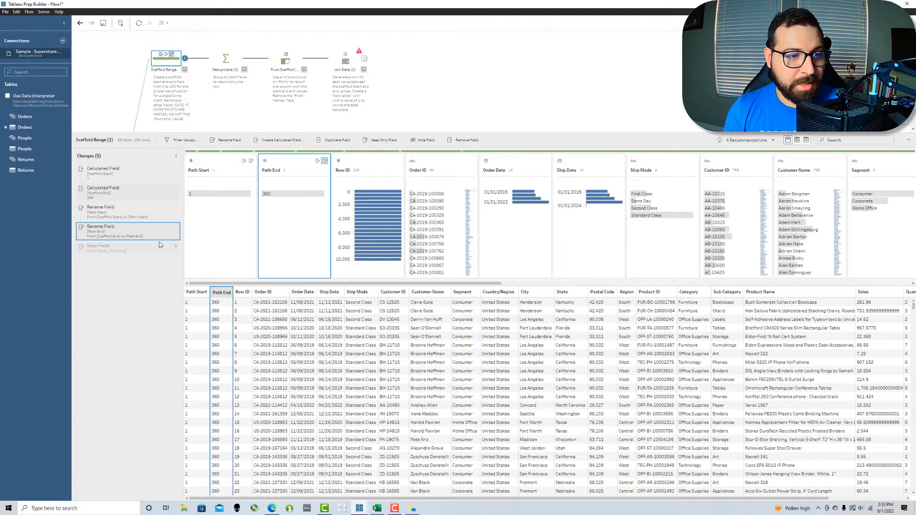
left_click(129, 247)
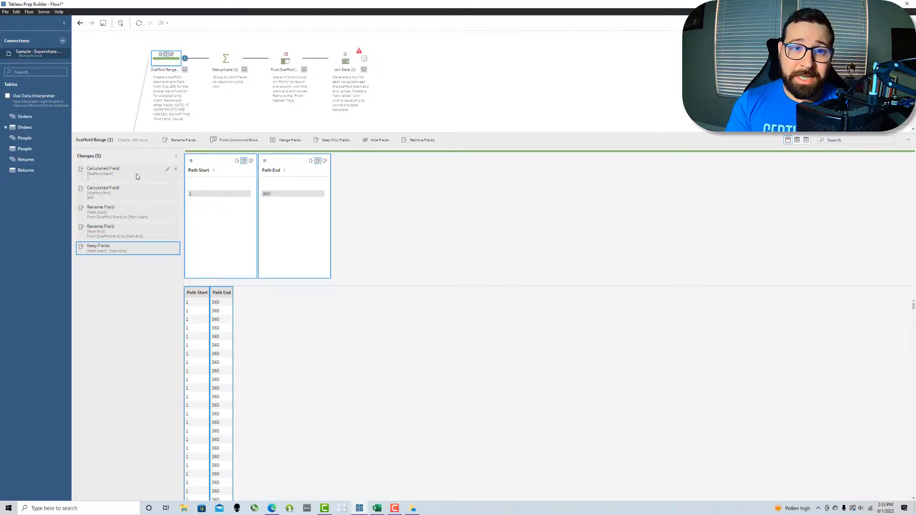
Step: Empty the Scaffold Range description, then open Deduplicate, grouping Path Start and Path End into one row (1, 360)
left_click(169, 93)
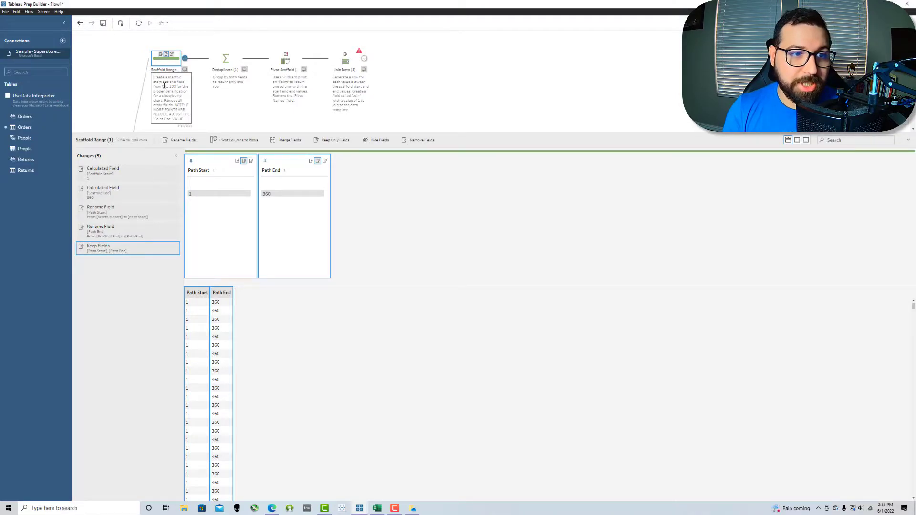
left_click_drag(186, 115, 147, 73)
key("BackSpace")
left_click_drag(189, 99, 152, 75)
left_click(147, 74)
left_click(190, 94)
double_click(176, 90)
key("BackSpace")
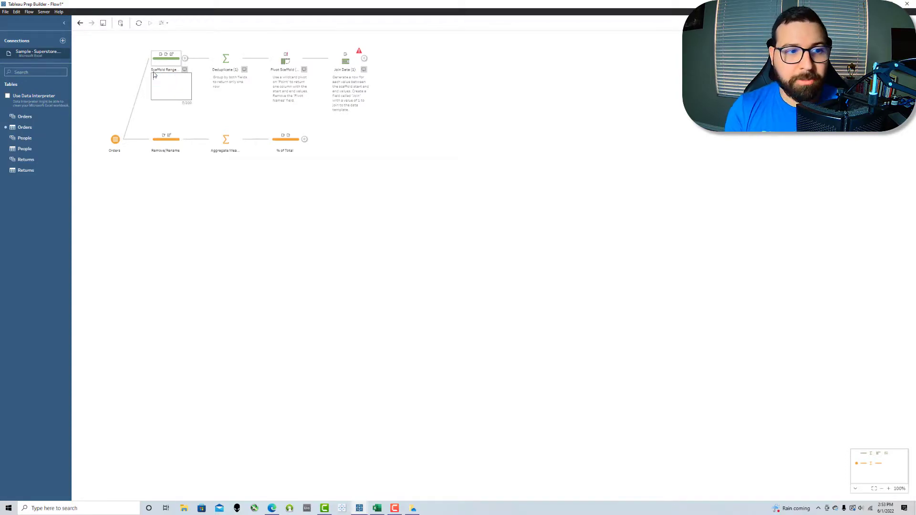
left_click(239, 101)
double_click(229, 83)
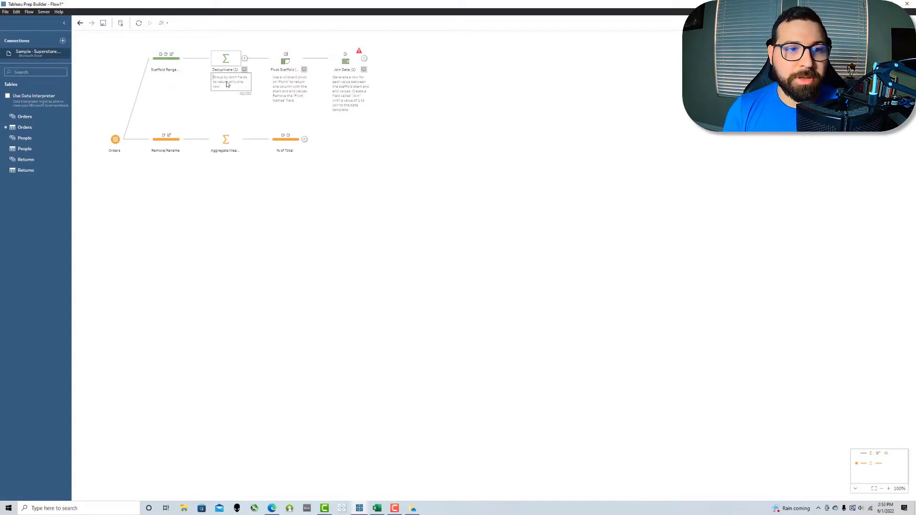
left_click(222, 61)
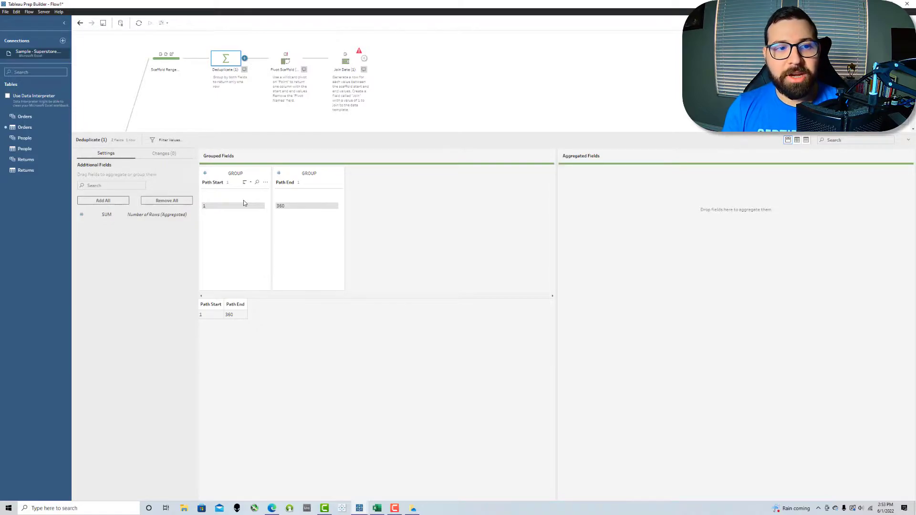
Step: In Pivot Scaffold, rename the pivoted Point field to Path, giving one Path column of 1 and 360
left_click(287, 62)
double_click(279, 180)
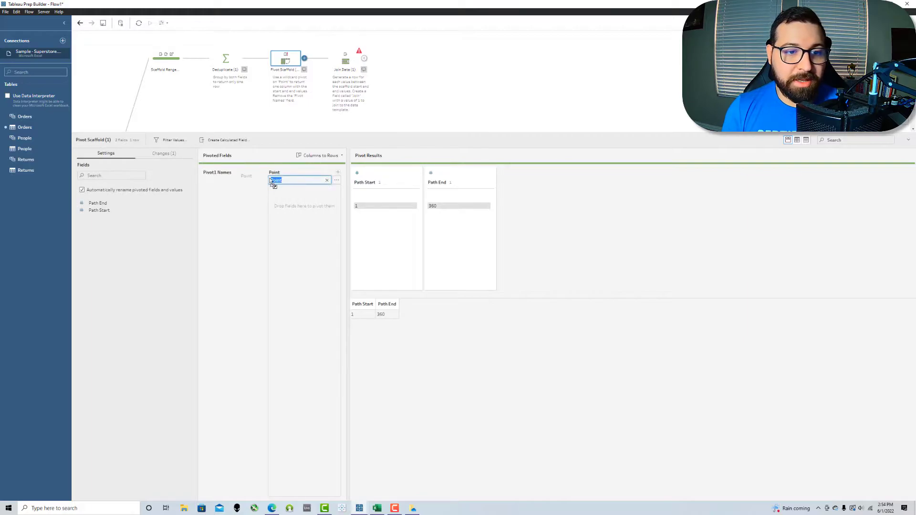
type("Path")
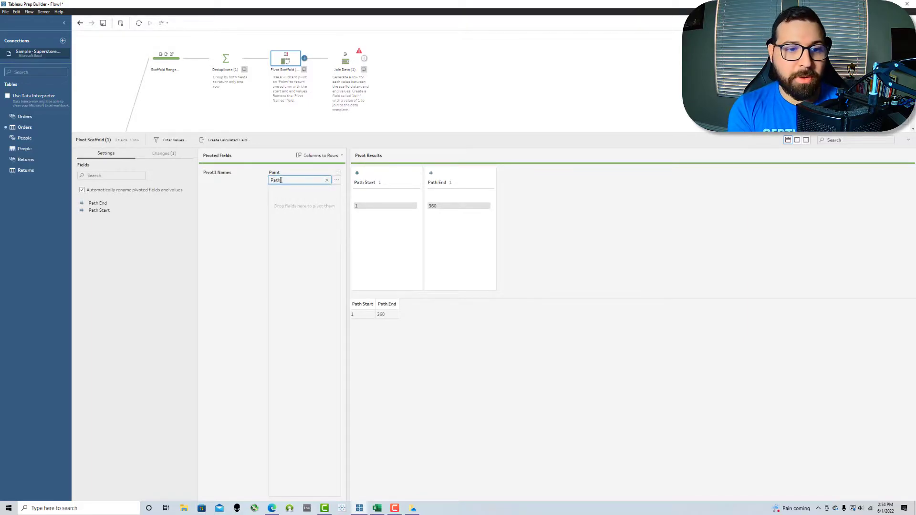
key("Return")
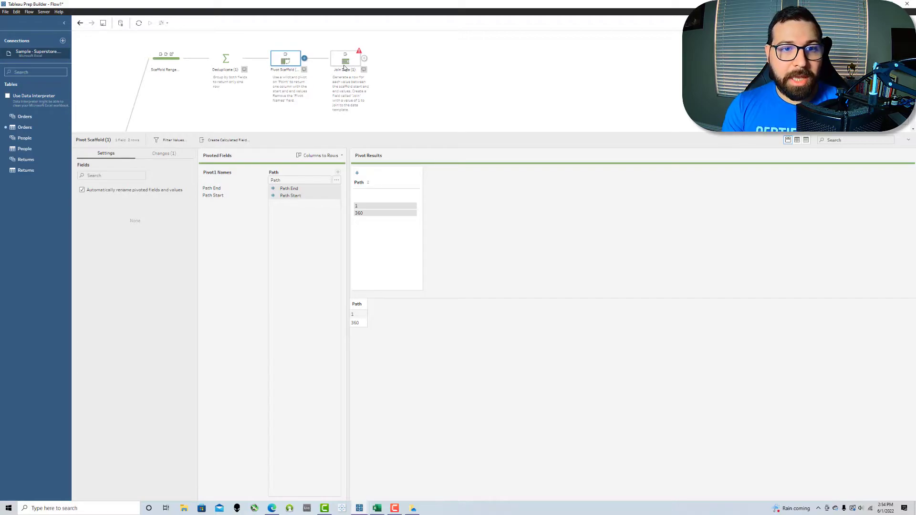
left_click(162, 154)
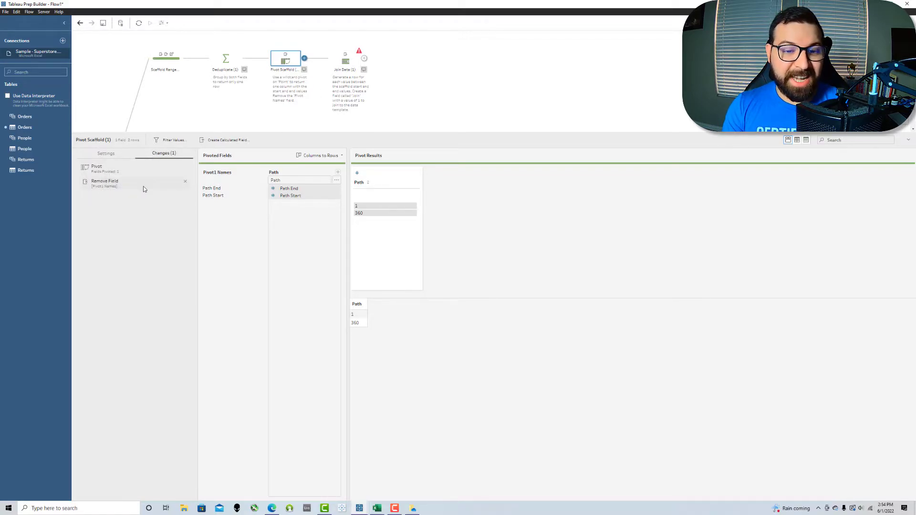
Step: Have Join Data generate new rows from the Path field, giving Path values 1 through 360
left_click(340, 67)
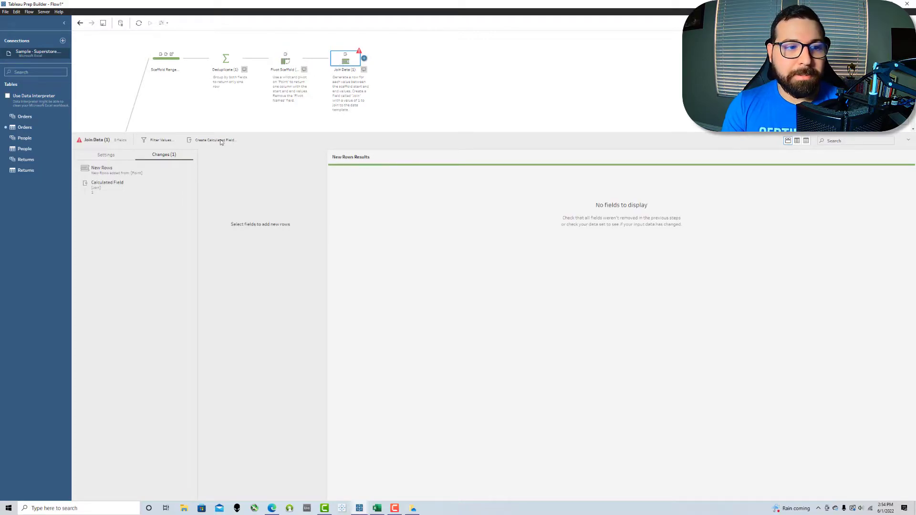
left_click(117, 154)
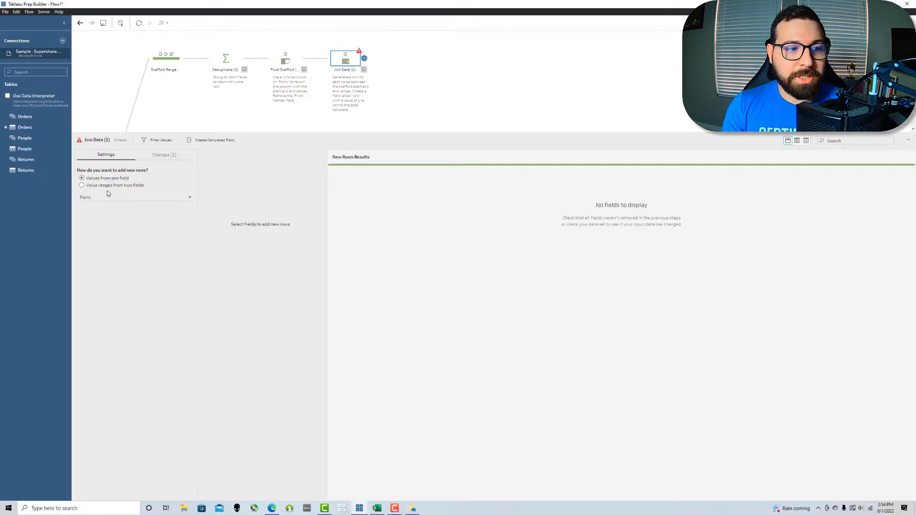
left_click(90, 196)
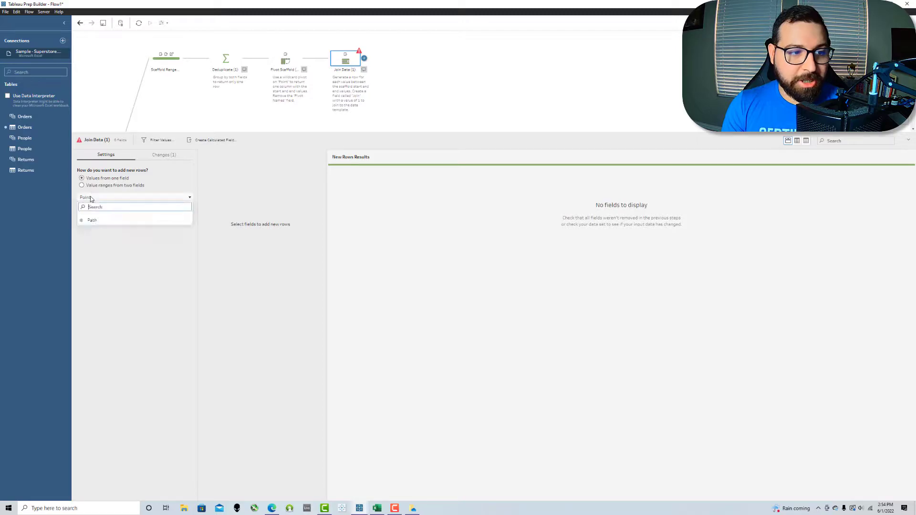
left_click(95, 222)
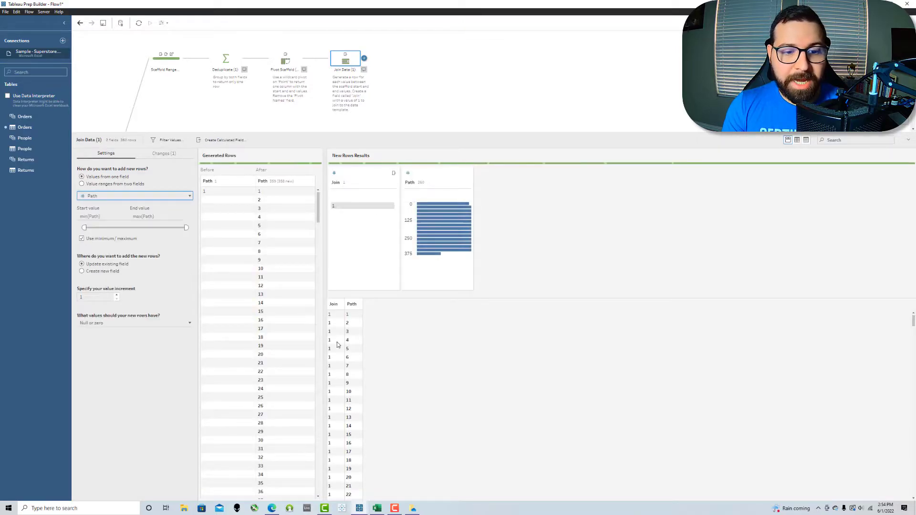
scroll(301, 267, "down", 20)
scroll(303, 263, "down", 20)
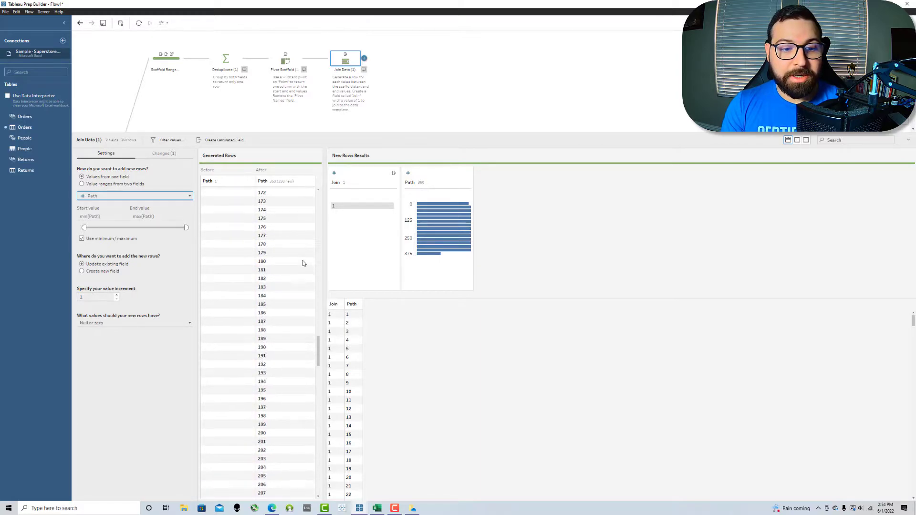
left_click_drag(318, 430, 303, 149)
left_click(154, 161)
mouse_move(362, 208)
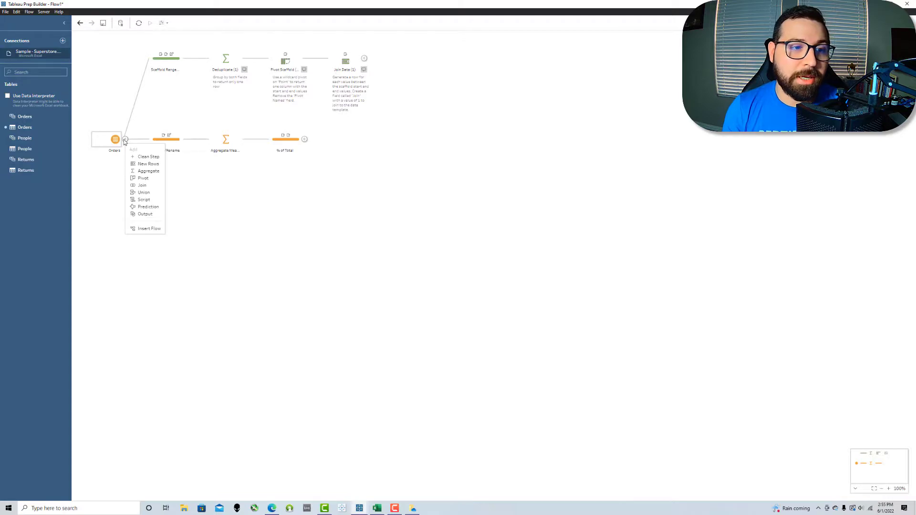
Step: Add a Clean 1 step after Orders and place it below the Remove/Rename step
left_click(143, 157)
left_click(191, 114)
left_click_drag(172, 103, 170, 187)
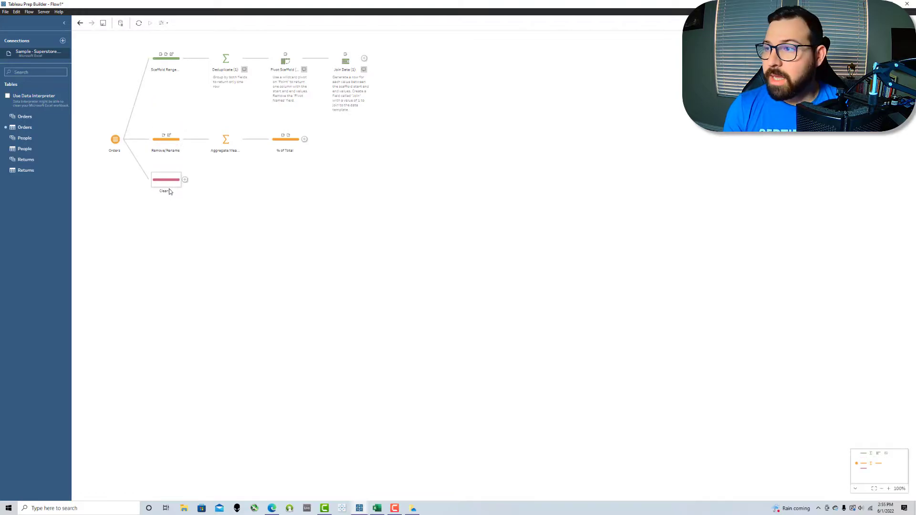
left_click(168, 183)
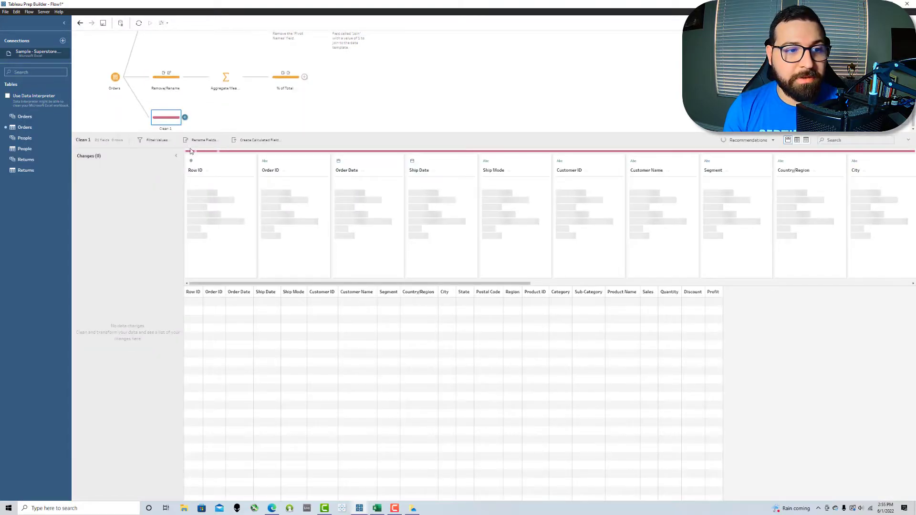
Step: Create calculated fields Position Start (1) and Position End (1.2) in Clean 1
left_click(241, 141)
type("Position Start")
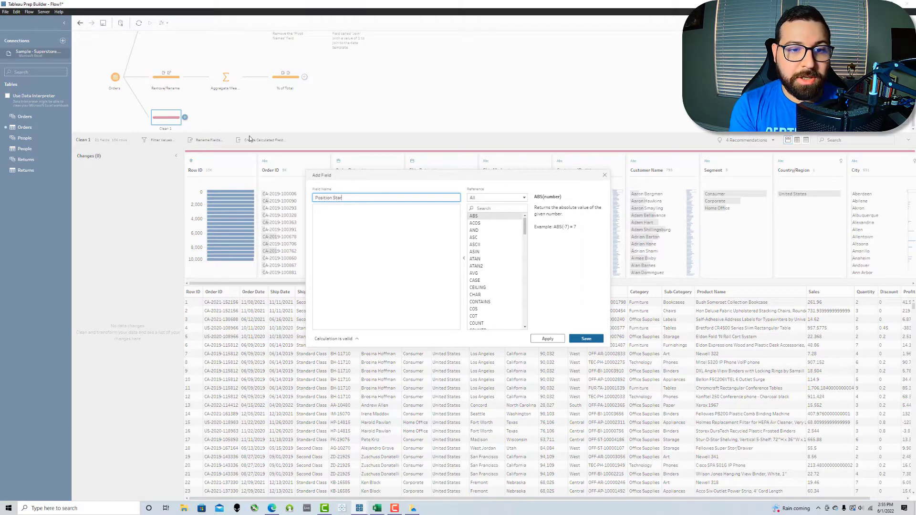
left_click(424, 244)
type("1")
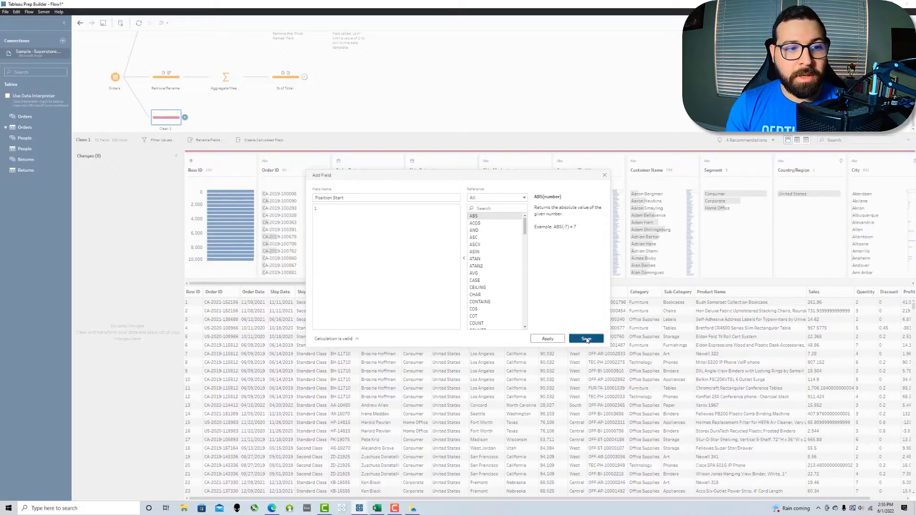
left_click(587, 339)
left_click(258, 142)
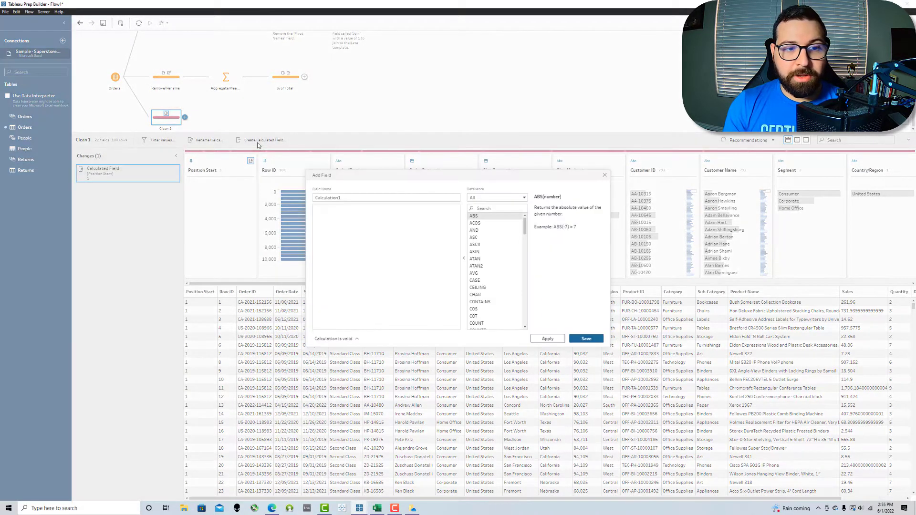
type("Position End")
left_click(346, 237)
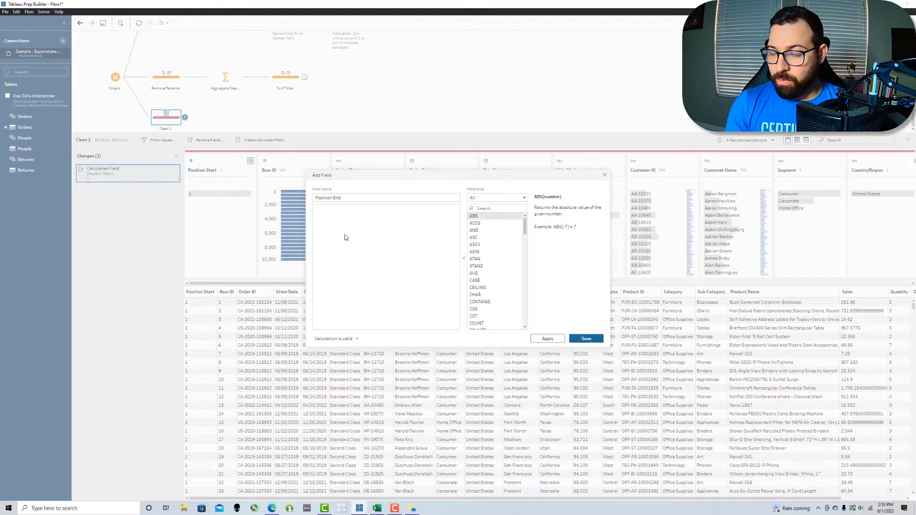
left_click(591, 340)
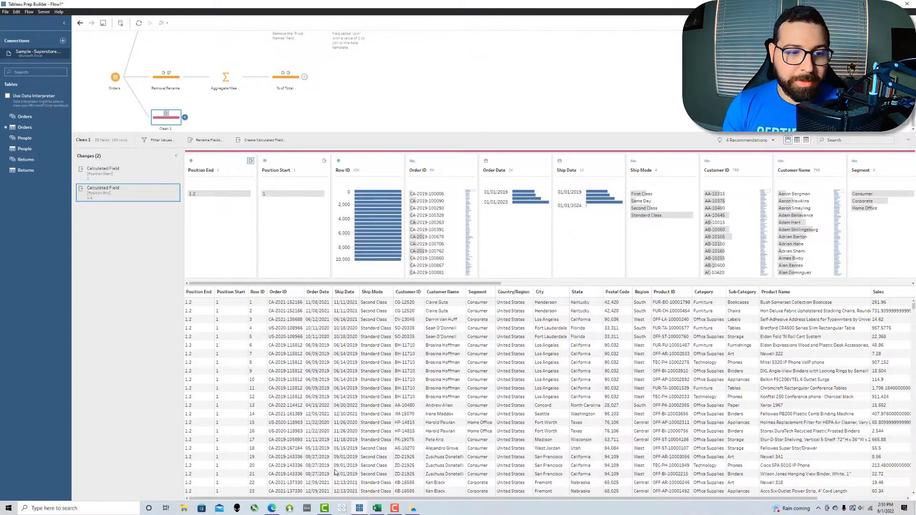
Step: Keep only Position Start and Position End, rename the step Position, and put Start first
left_click(290, 174)
left_click(227, 163, "ctrl")
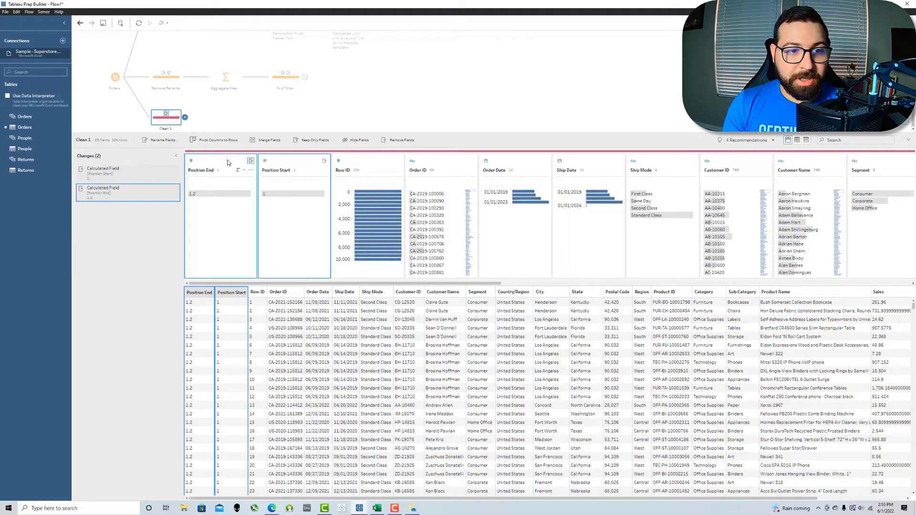
left_click(308, 140)
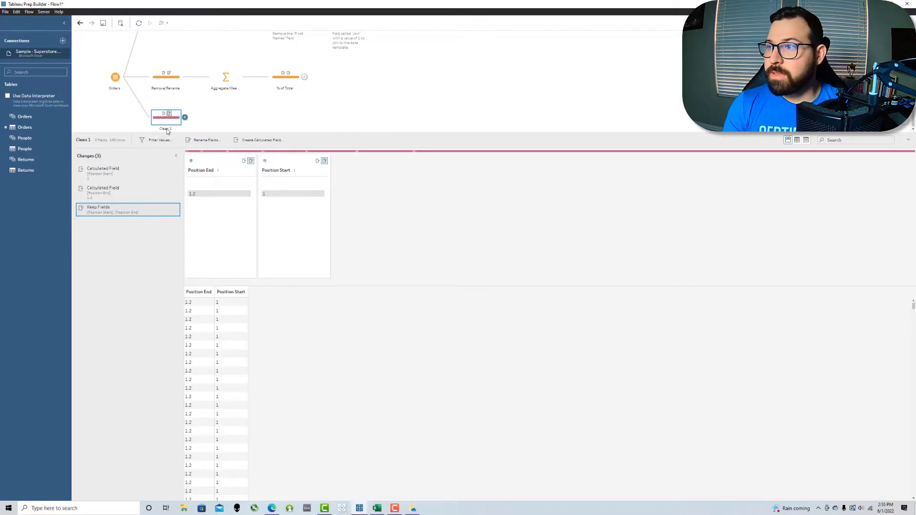
double_click(167, 129)
type("Position")
key("Return")
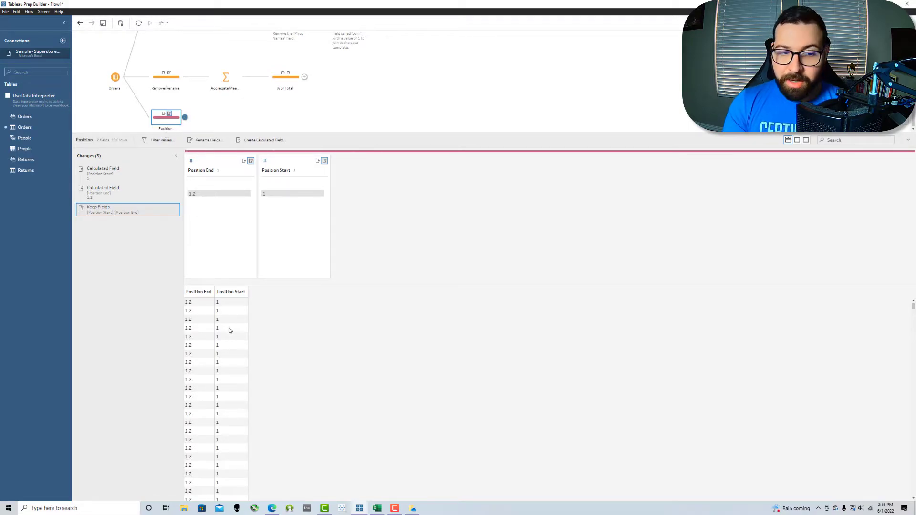
left_click_drag(282, 169, 208, 172)
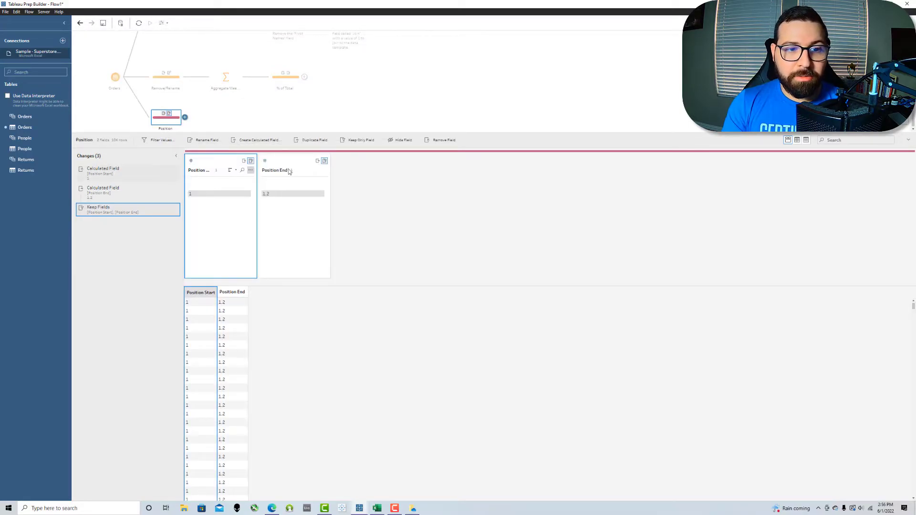
left_click(184, 117)
Step: Add an aggregate step named Deduplicate grouping by Position Start and Position End
left_click(206, 149)
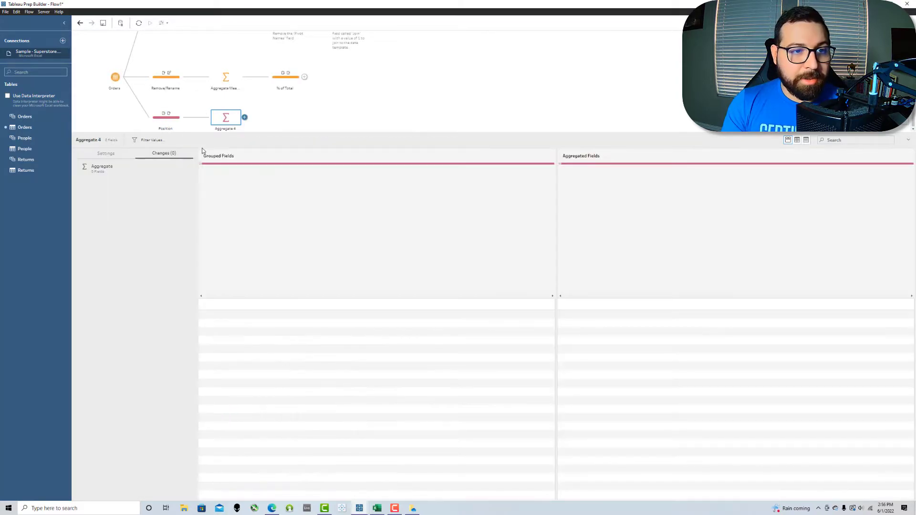
left_click_drag(145, 221, 232, 206)
left_click_drag(145, 215, 327, 228)
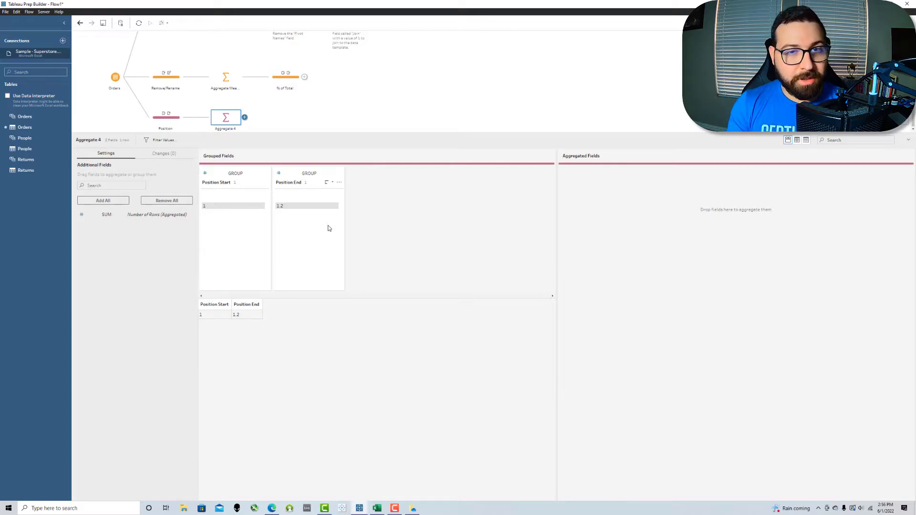
double_click(223, 129)
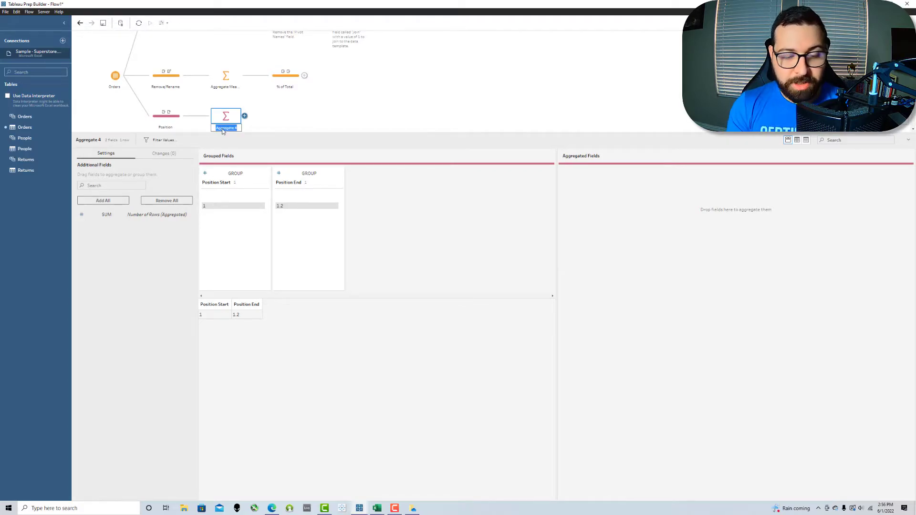
type("deduplicate")
key("Return")
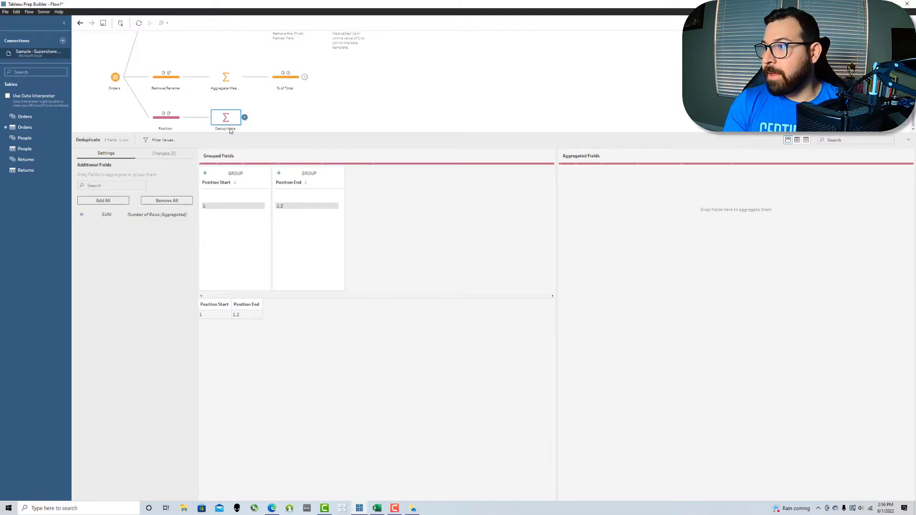
Step: Add a Pivot Position step pivoting fields by wildcard 'Position' and remove Pivot1 Names
left_click(245, 118)
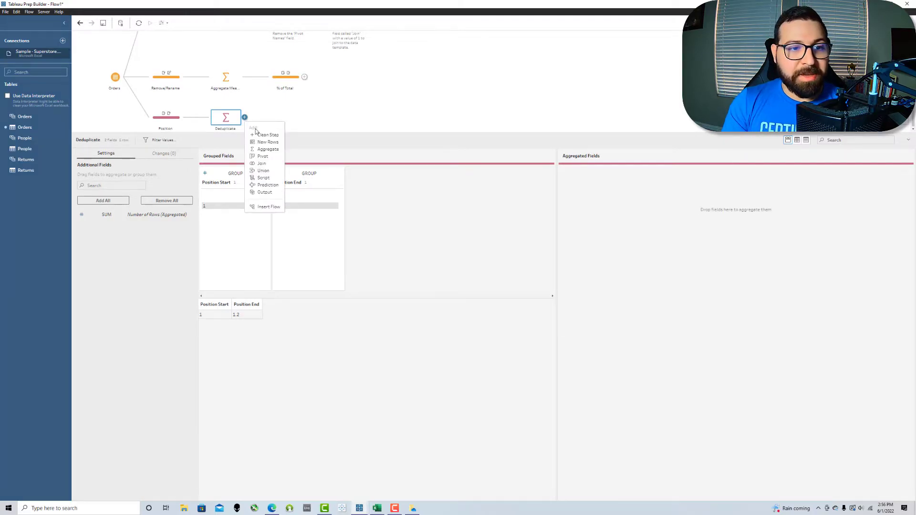
left_click(262, 156)
double_click(286, 128)
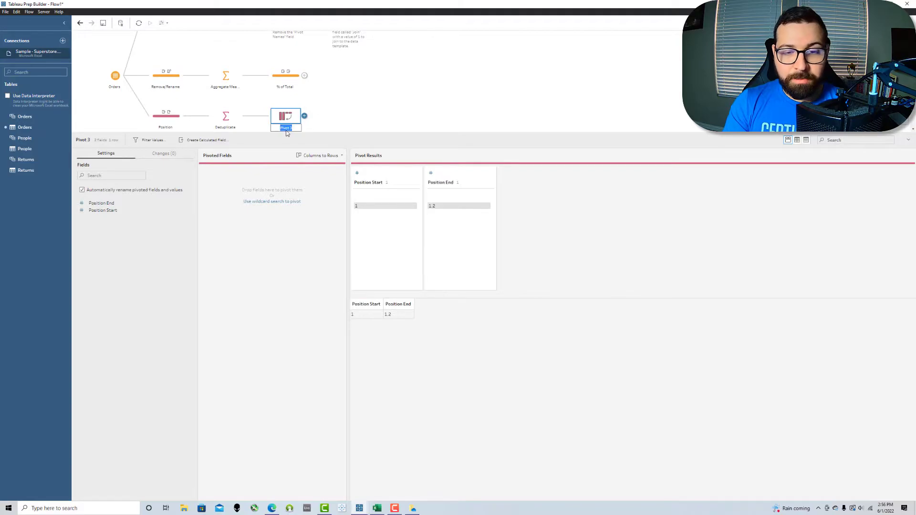
type("Pivot Position")
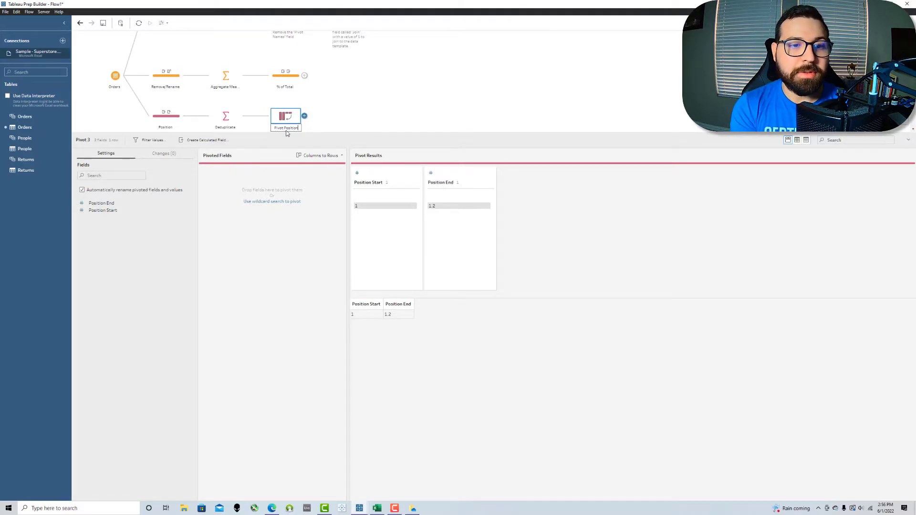
key("Return")
left_click(289, 201)
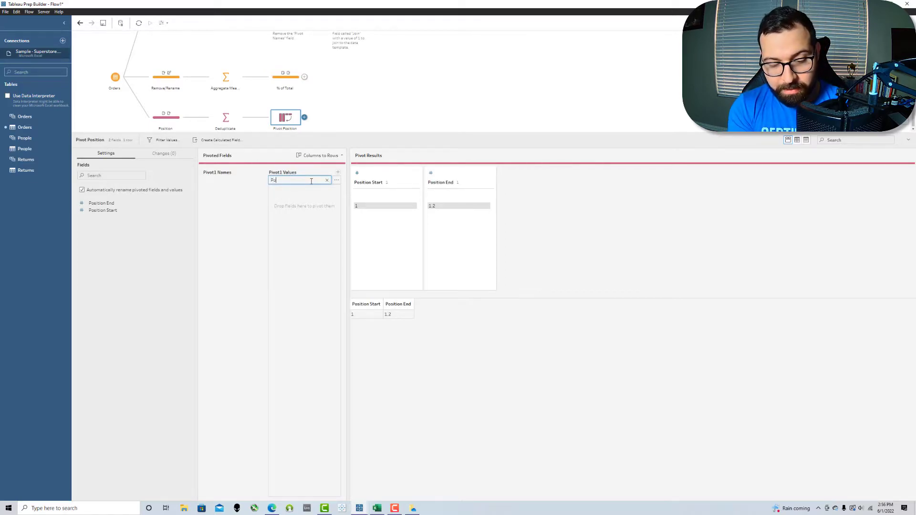
type("Position")
key("Return")
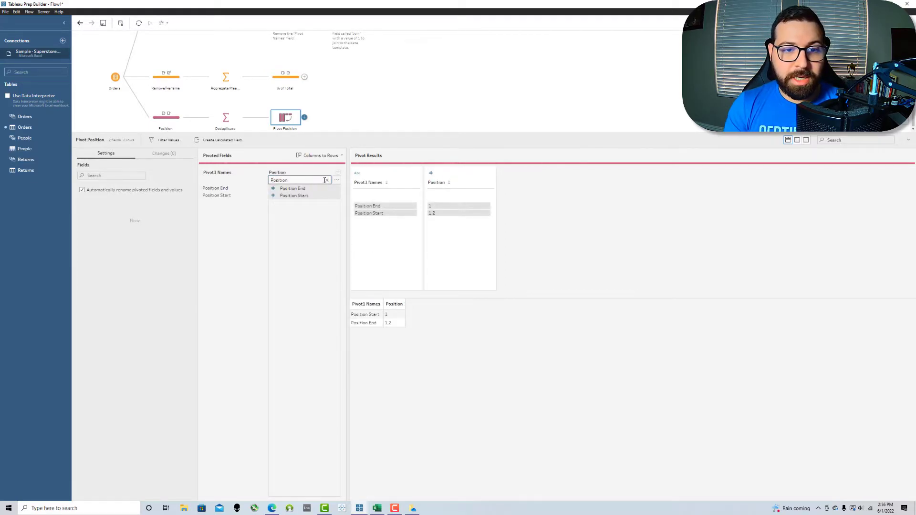
left_click(375, 176)
left_click(534, 141)
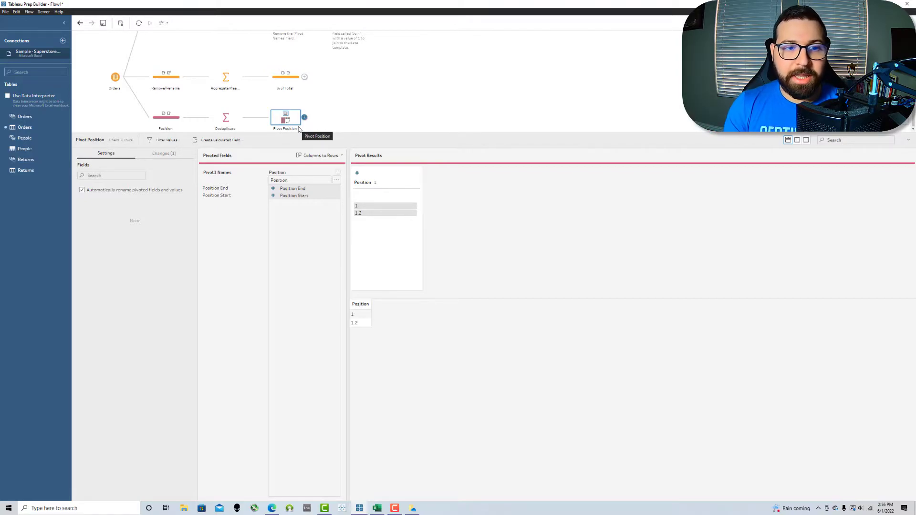
mouse_move(386, 213)
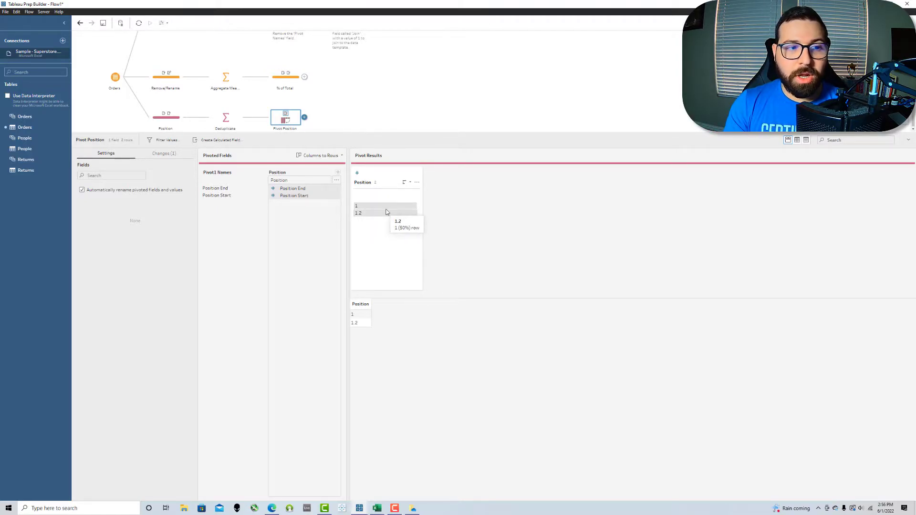
Step: Join Join Data (1) to % of Total on Join = Join, creating Join 2 with 1,080 rows
left_click(322, 125)
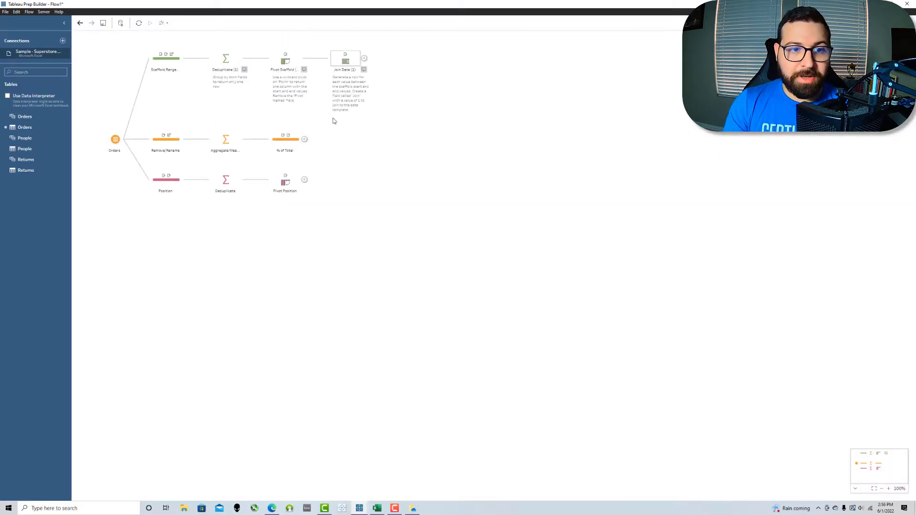
left_click(275, 140)
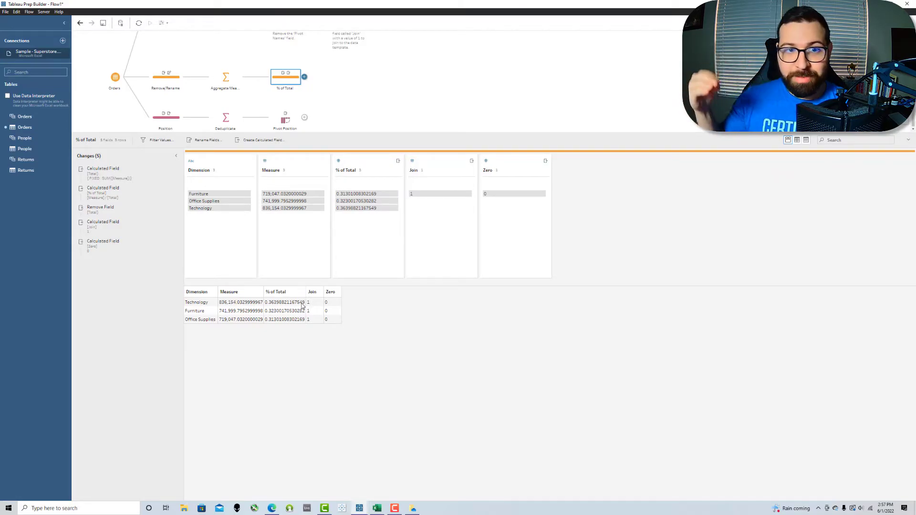
left_click(360, 105)
left_click_drag(353, 63, 308, 142)
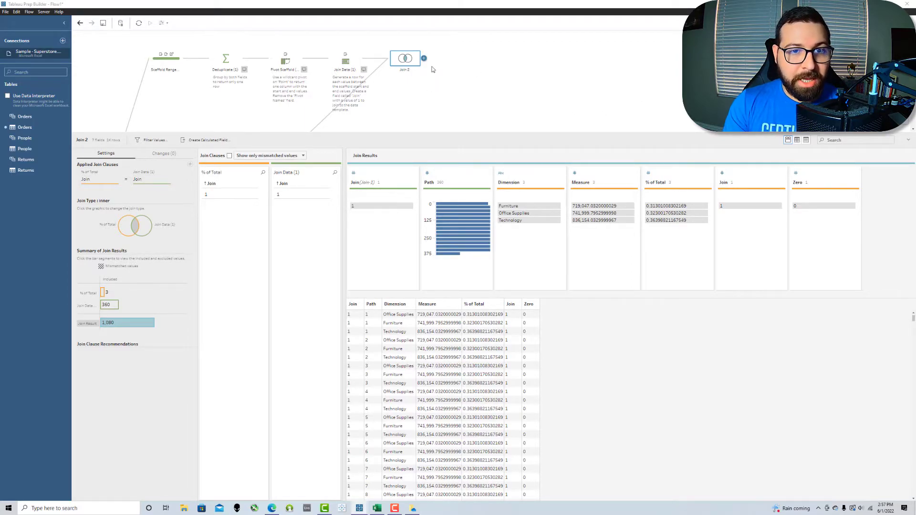
Step: Move Join 2 beside % of Total and review % of Total, Join Data (1) and Join 2 results
left_click(404, 62)
left_click_drag(405, 62, 402, 138)
left_click(285, 139)
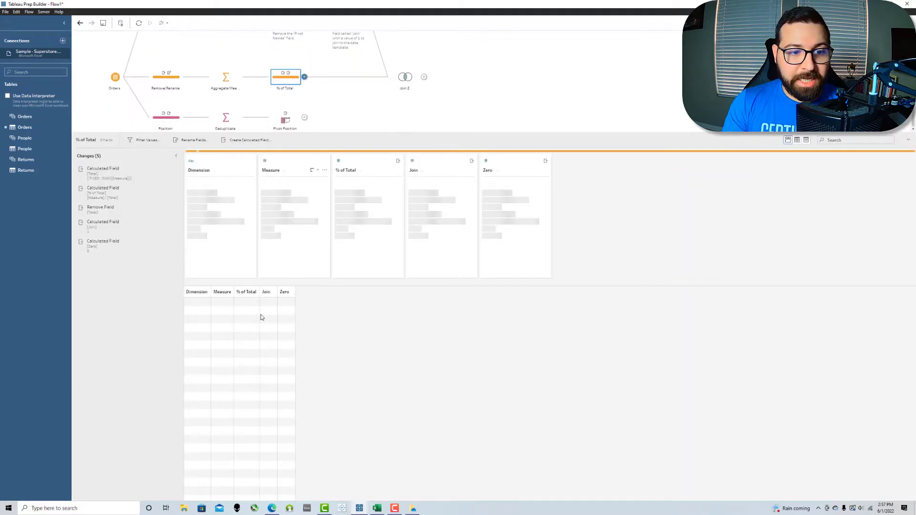
left_click(337, 88)
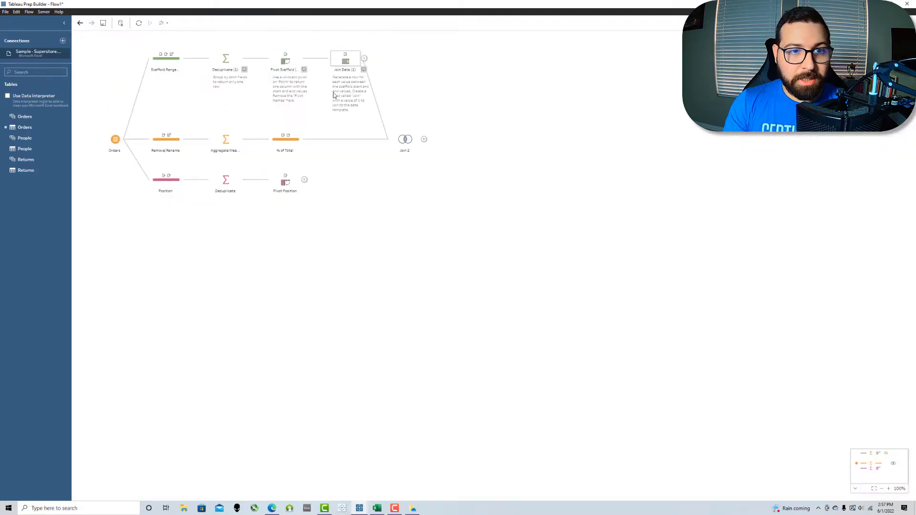
left_click(338, 65)
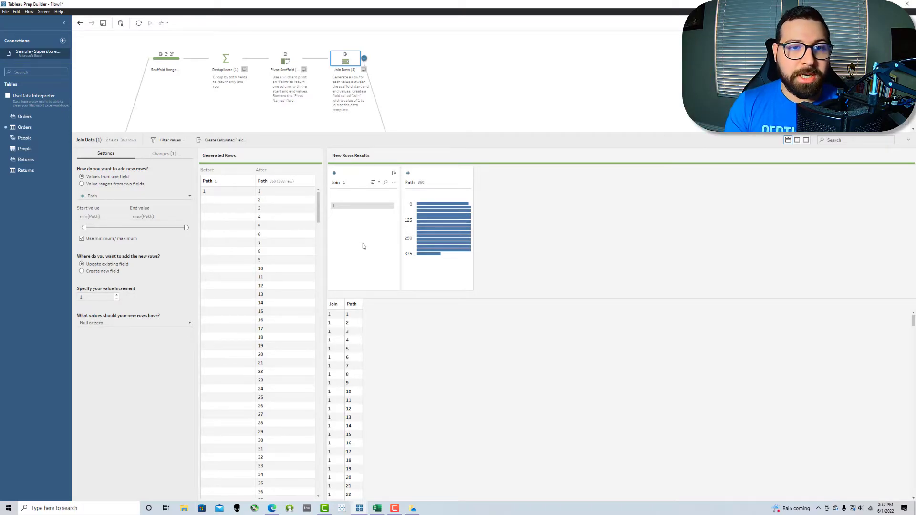
left_click(359, 133)
left_click(402, 137)
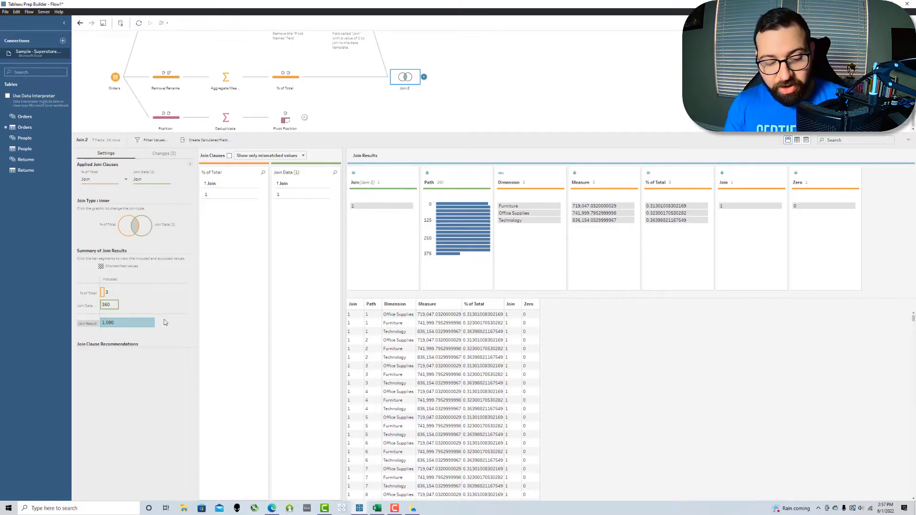
left_click(341, 109)
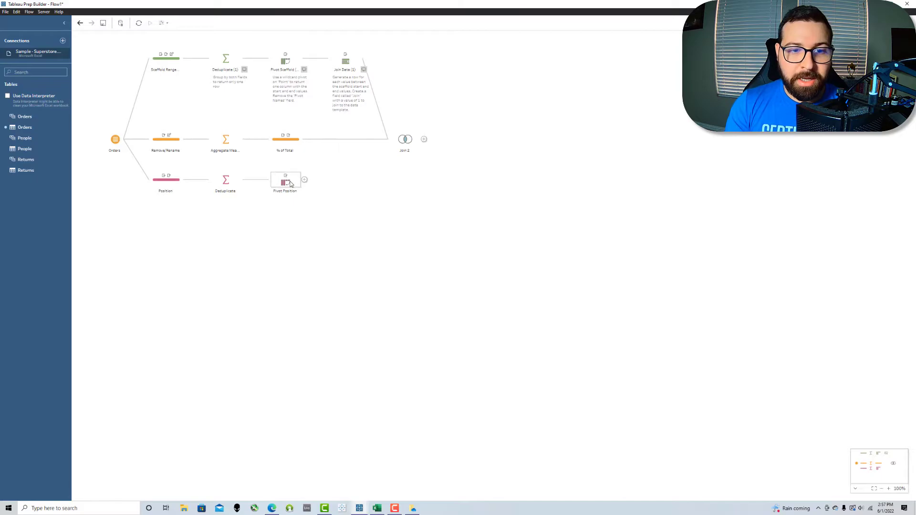
Step: Rename Join 2 to Densify and join Pivot Position to it in a step named Redensify
double_click(401, 151)
type("Densify")
key("Return")
left_click_drag(285, 181, 424, 138)
left_click(467, 118)
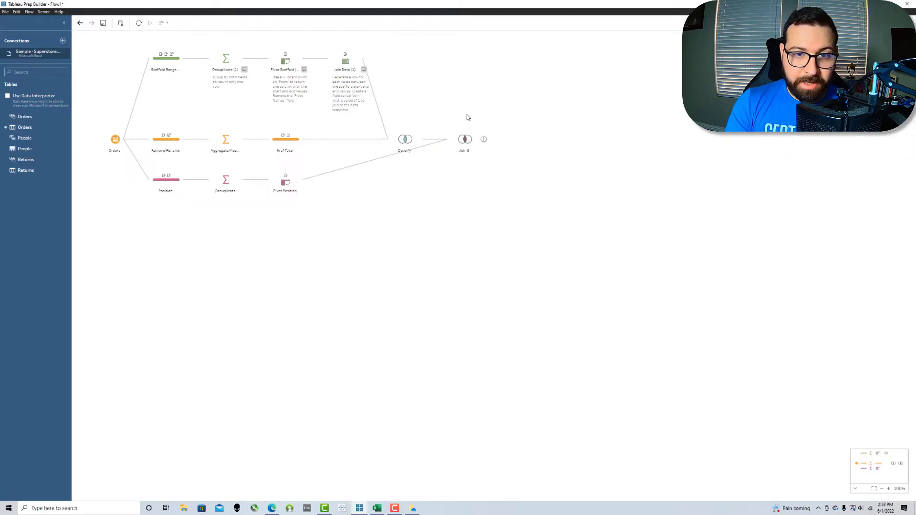
double_click(462, 151)
type("s")
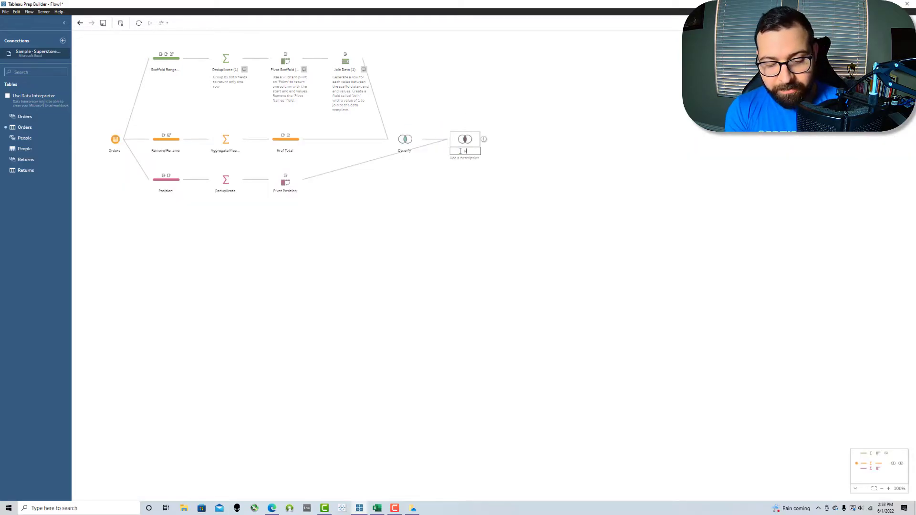
key("Return")
left_click(462, 141)
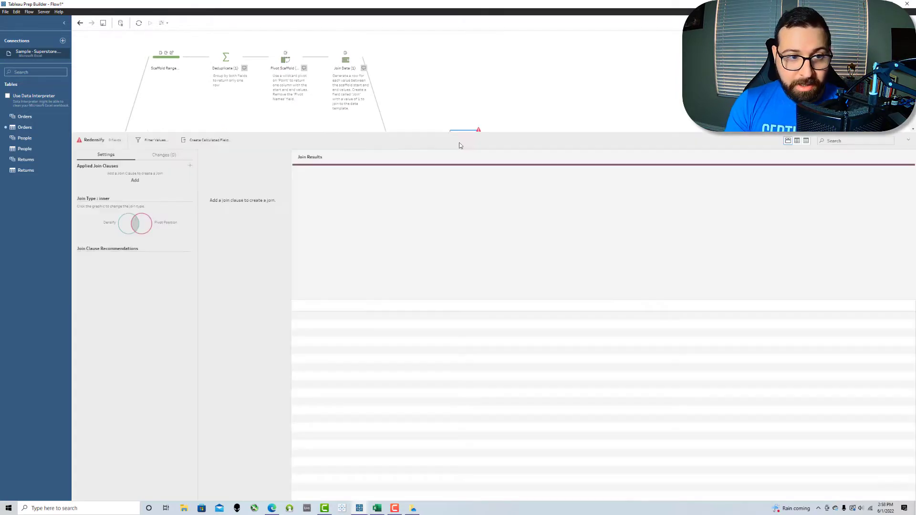
left_click(190, 166)
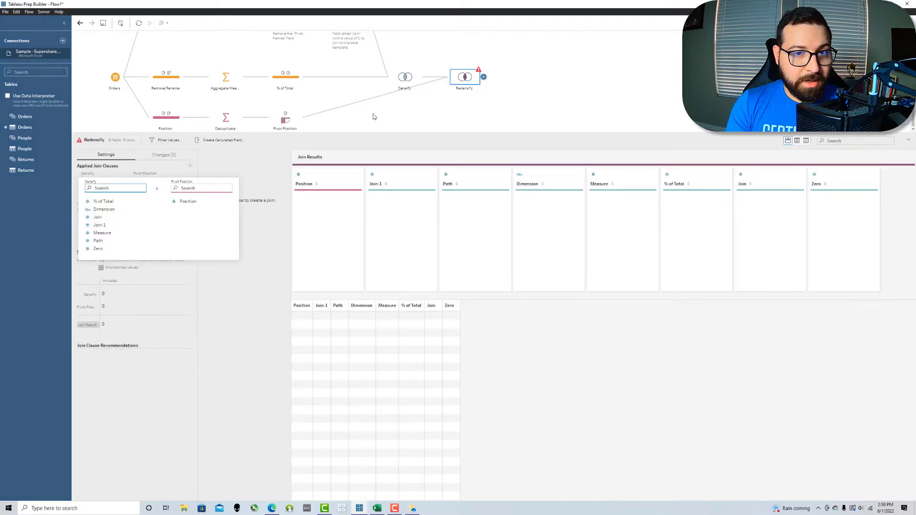
Step: Add a calculated field Join with value 1 to the Pivot Position step
left_click(279, 118)
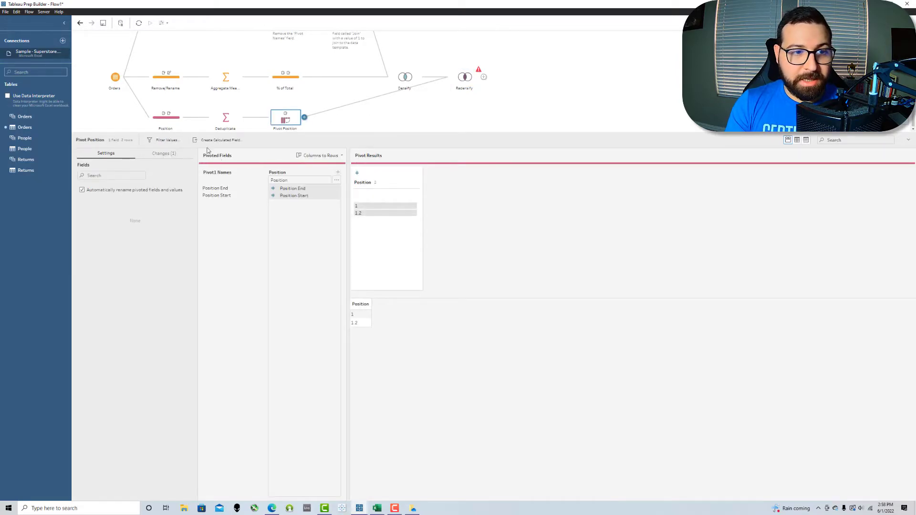
left_click(224, 143)
type("Join")
key("Tab")
type("1")
left_click(579, 342)
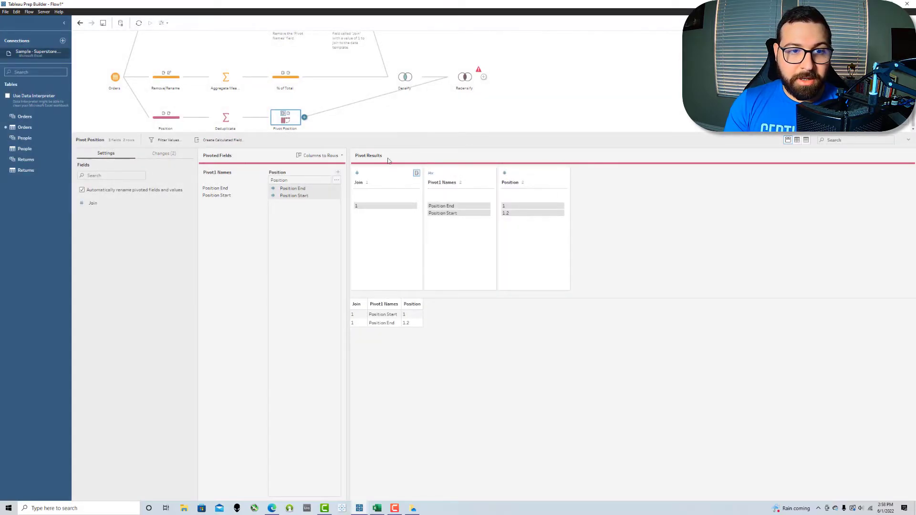
left_click(418, 109)
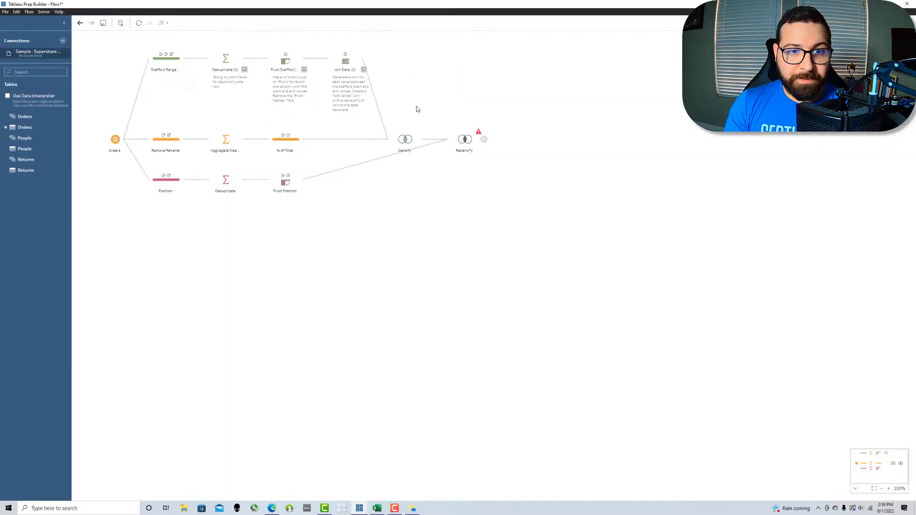
Step: Remove the duplicate Join(Join-1) field from the Densify join
left_click(404, 140)
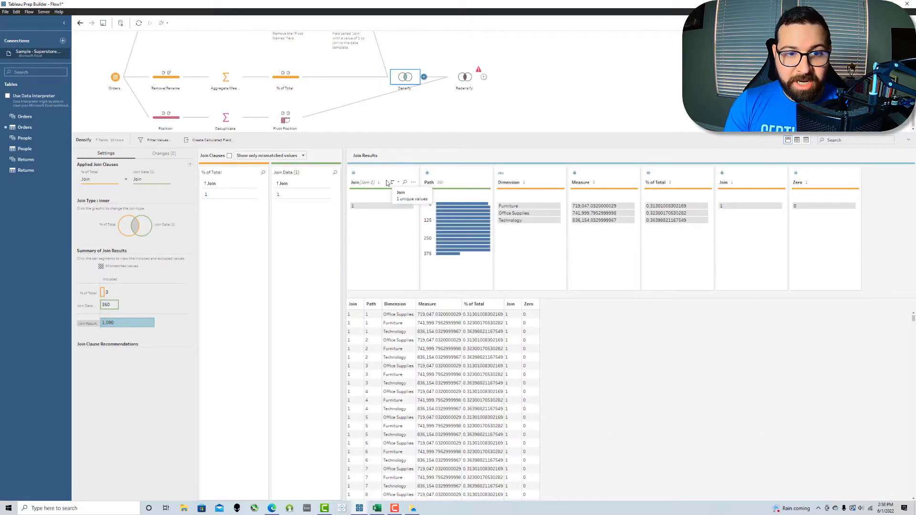
left_click(366, 179)
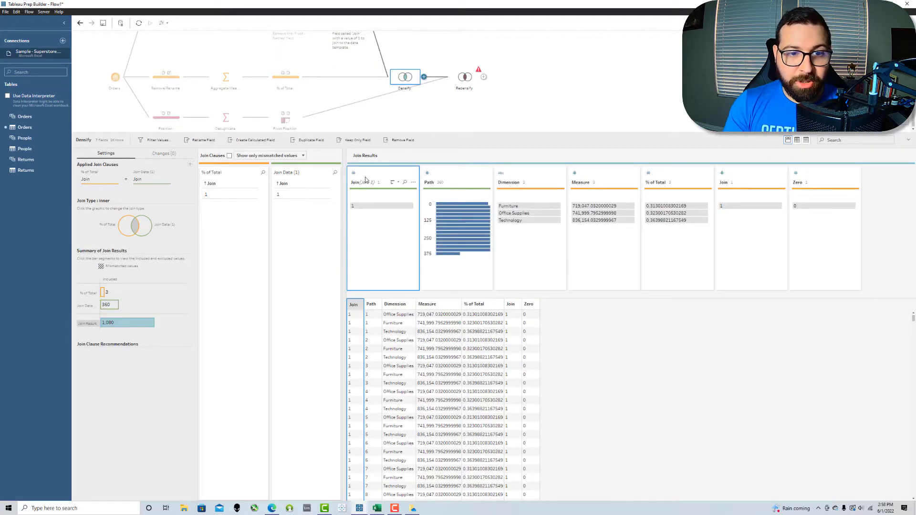
left_click(395, 140)
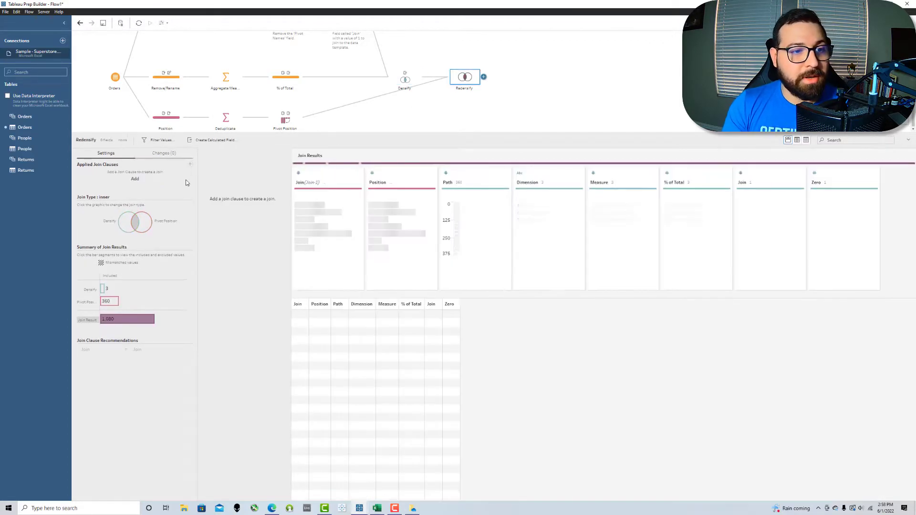
Step: Add a Join = Join clause between Densify and Pivot Position in Redensify
left_click(135, 180)
left_click(100, 217)
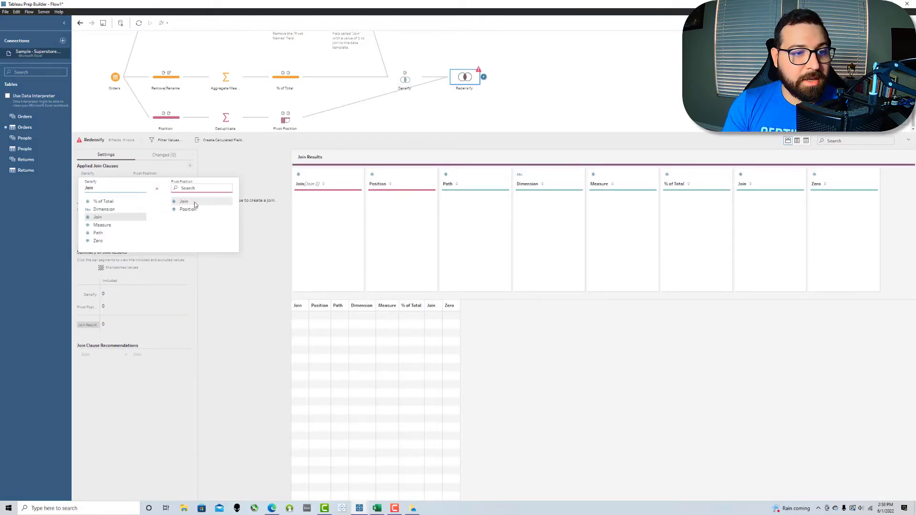
left_click(184, 201)
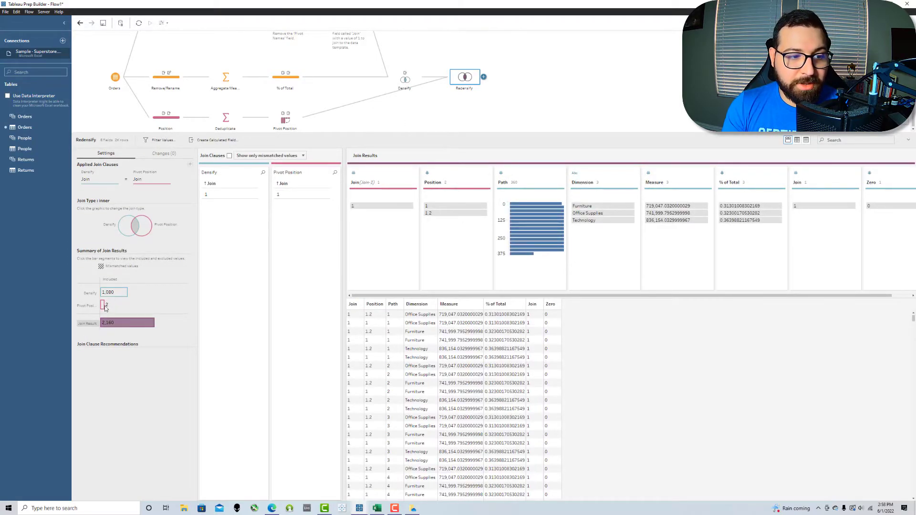
mouse_move(111, 295)
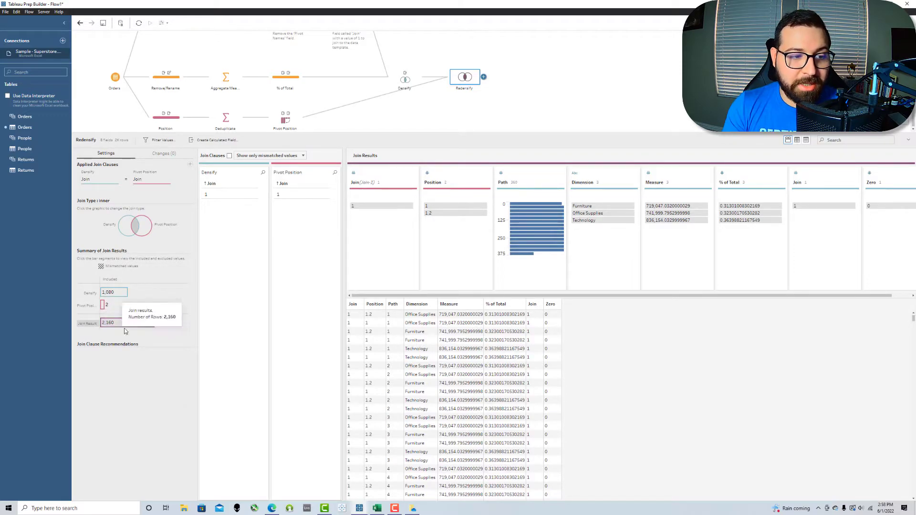
left_click(534, 89)
Step: Remove both Join fields from Redensify's output
left_click(464, 139)
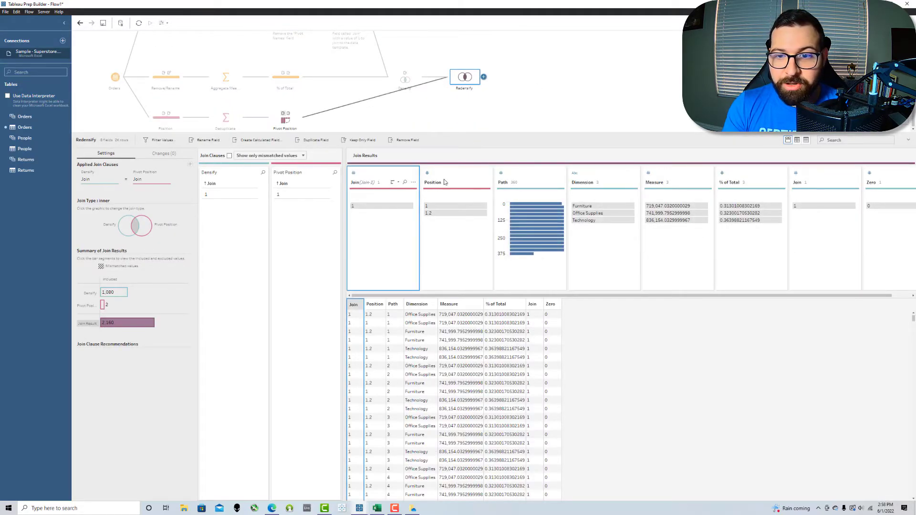
left_click(810, 176, "ctrl")
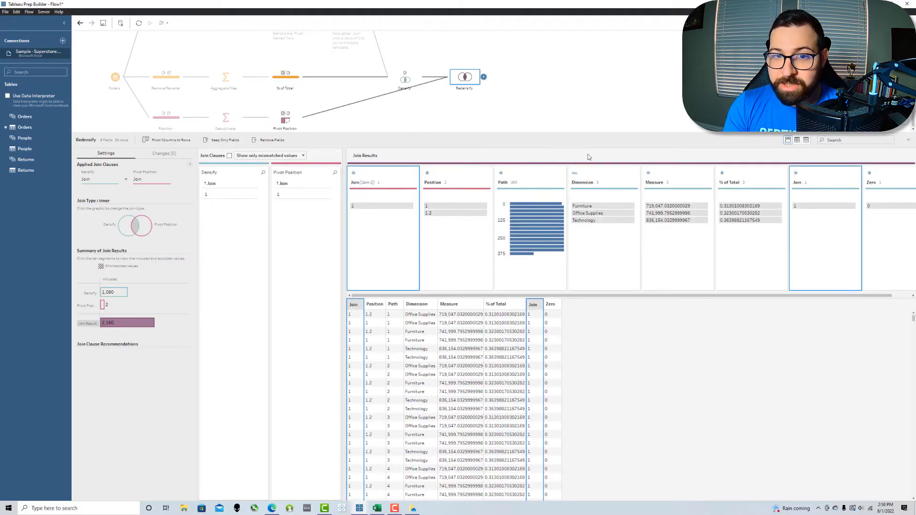
left_click(284, 141)
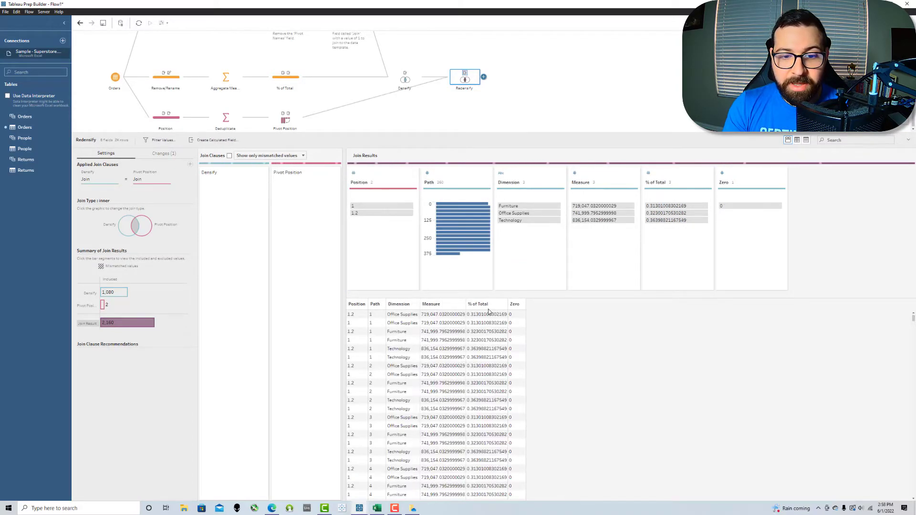
left_click(484, 77)
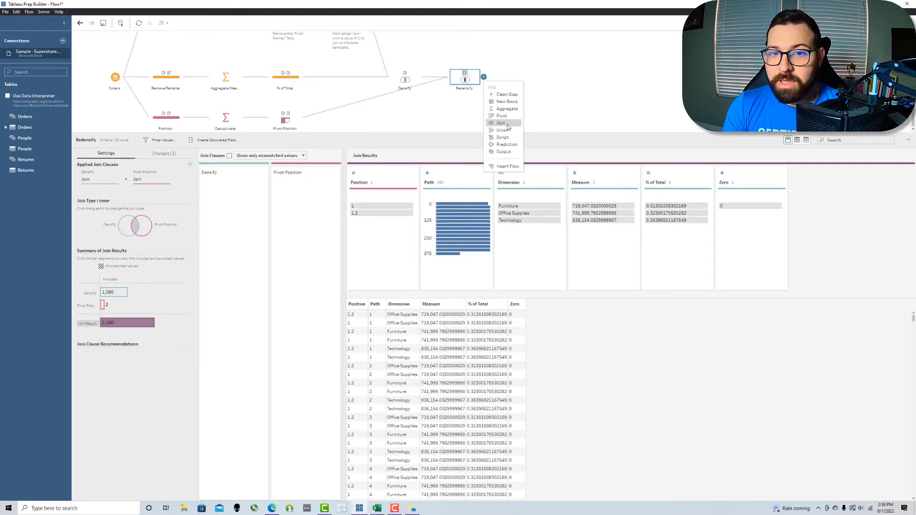
Step: Add an output after Redensify saving the extract Spaced Donut - YT.hyper
left_click(504, 152)
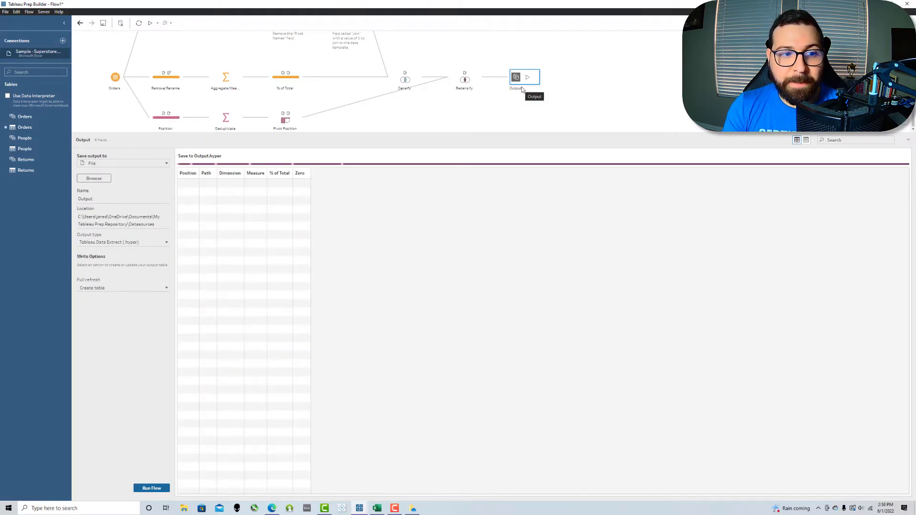
double_click(522, 89)
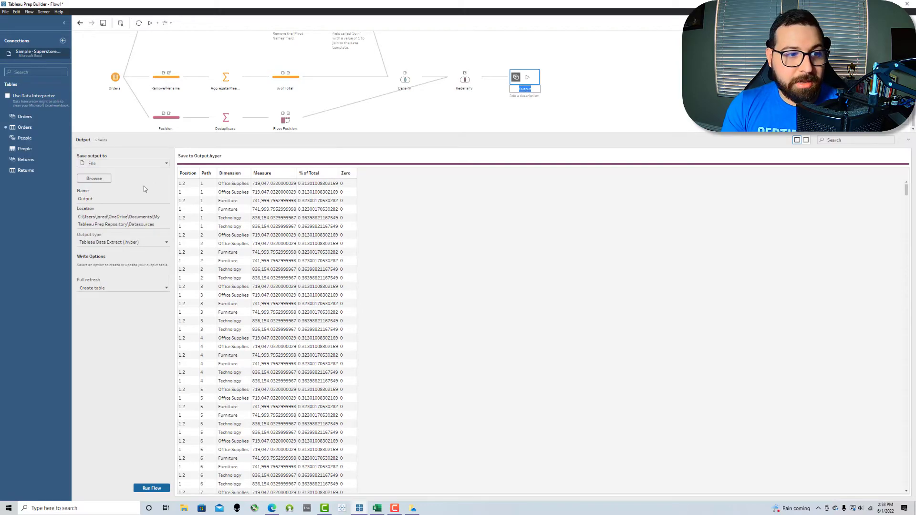
left_click_drag(116, 196, 52, 197)
type("Spaced Donut - YT")
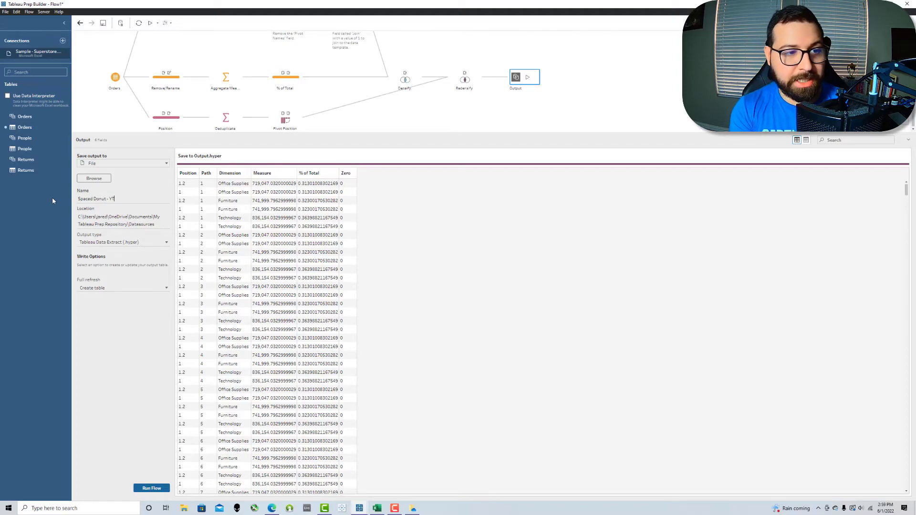
left_click(127, 191)
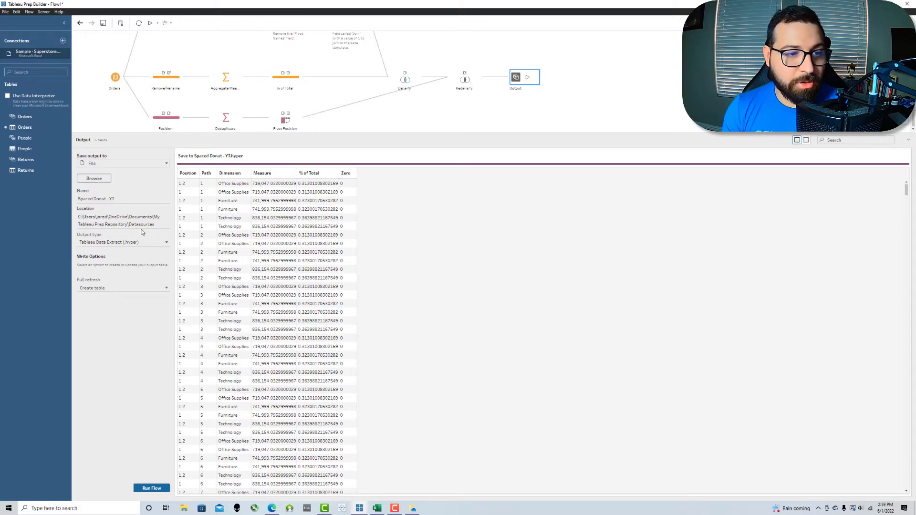
Step: Run the flow to write Spaced Donut - YT, then open the Spaced Donut Chart Template workbook
left_click(157, 490)
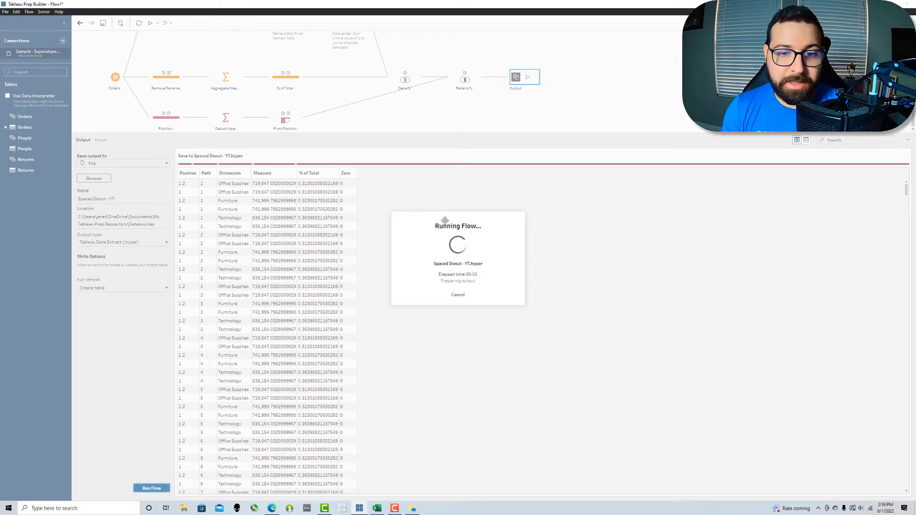
left_click(453, 297)
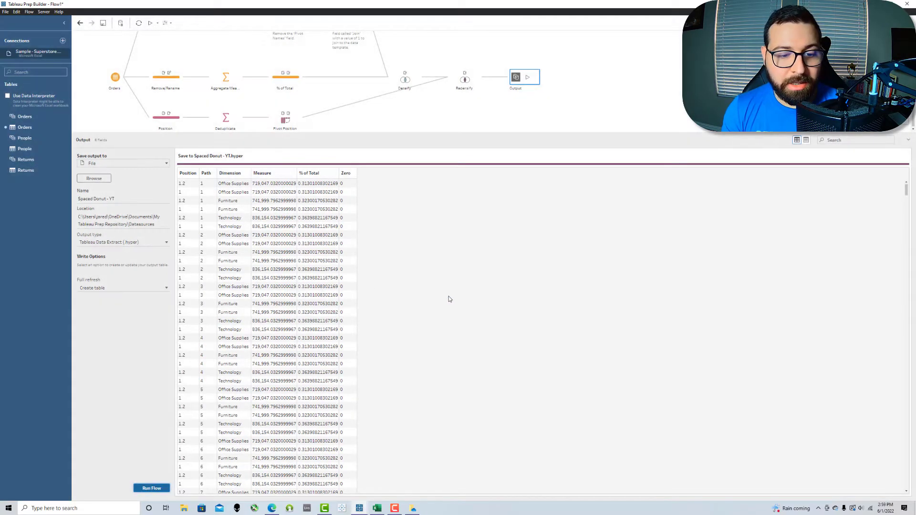
right_click(342, 505)
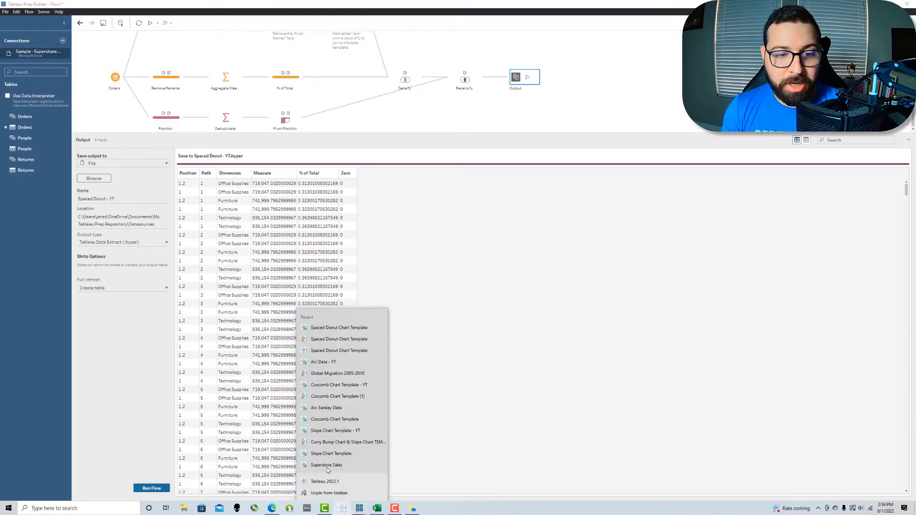
left_click(323, 341)
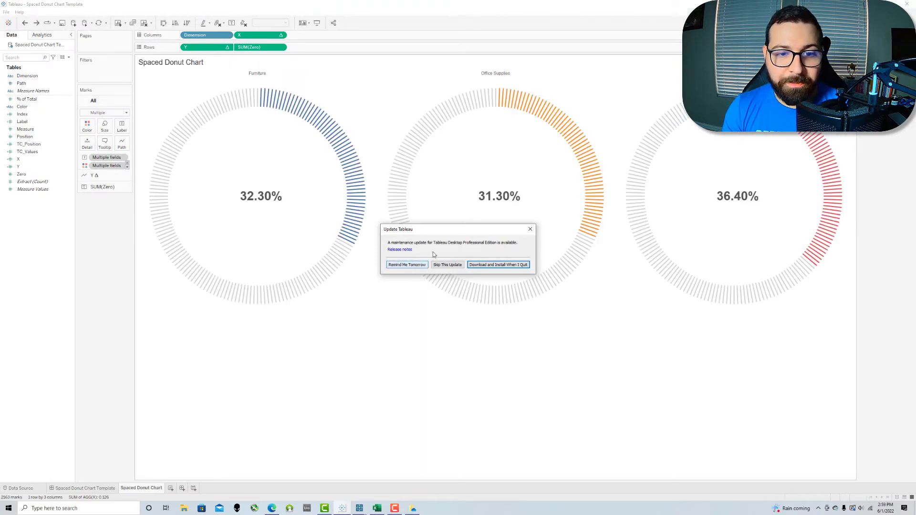
Step: Dismiss the Update Tableau notice and bring up the chart data source's context menu
left_click(531, 229)
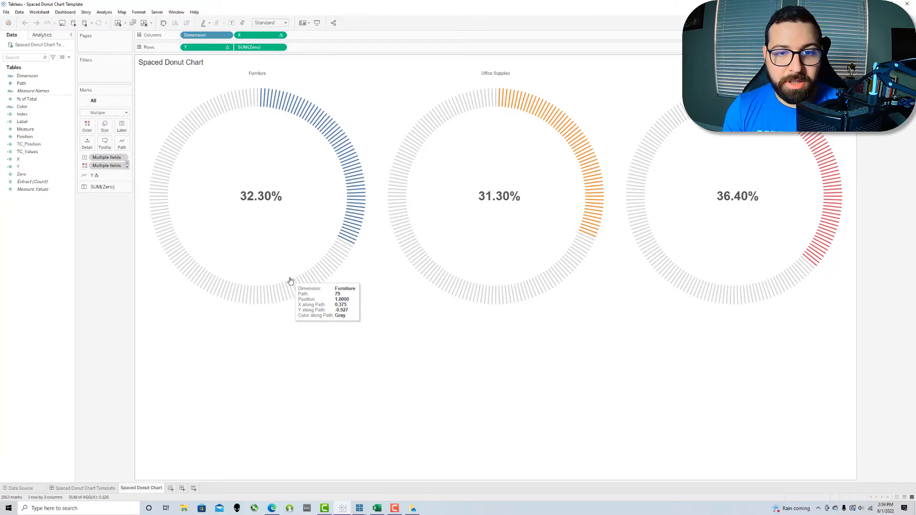
right_click(45, 44)
Step: Repoint the chart's connection to the Spaced Donut - YT extract in My Tableau Prep Repository > Datasources, back on the Spaced Donut Chart sheet
left_click(60, 47)
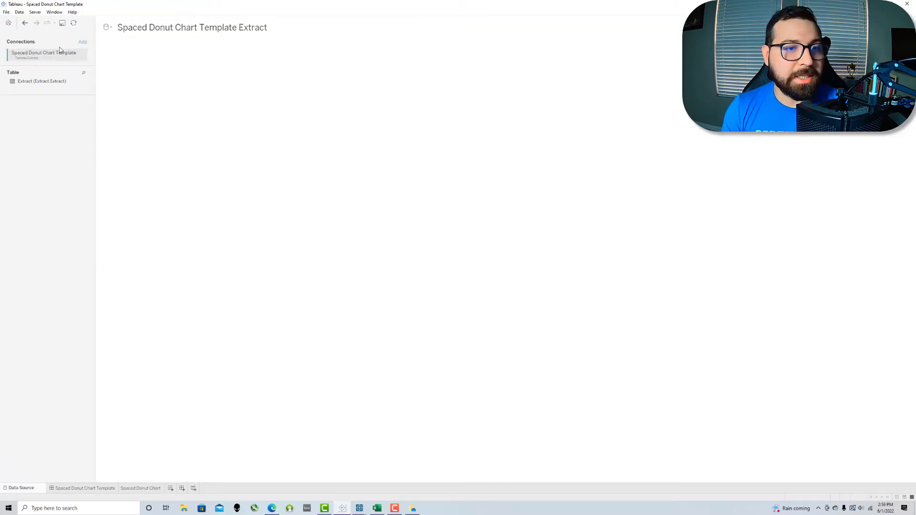
left_click(82, 56)
left_click(93, 63)
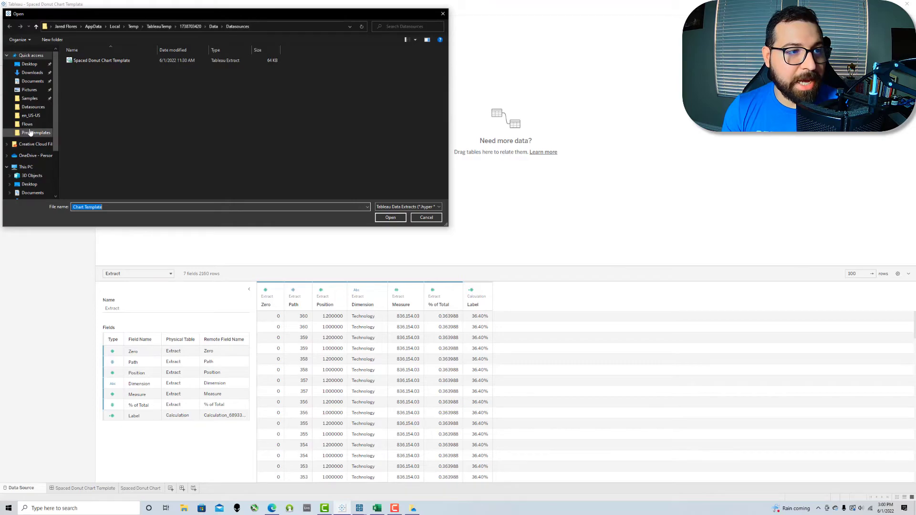
left_click(30, 83)
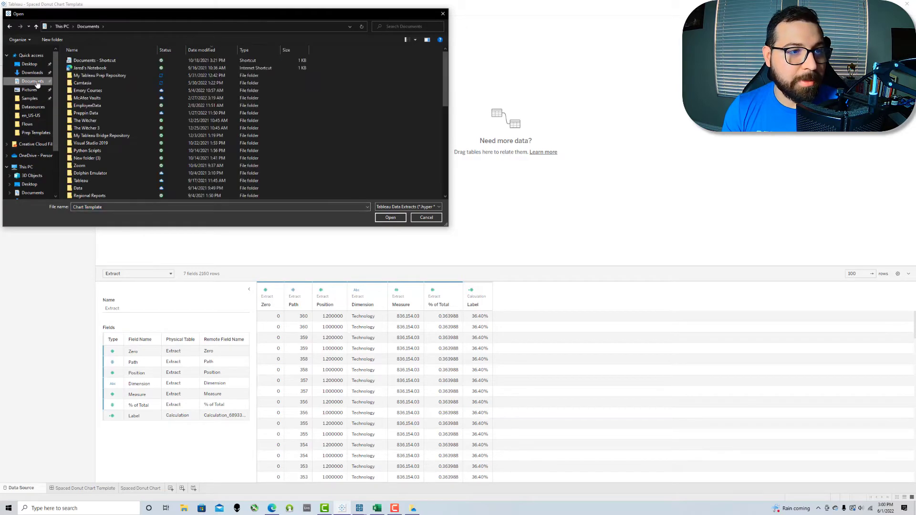
double_click(101, 81)
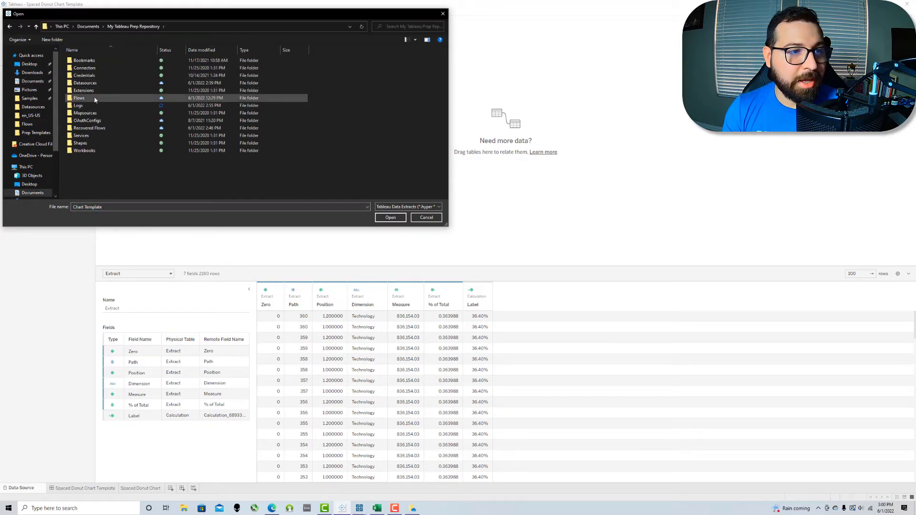
double_click(87, 83)
left_click(91, 62)
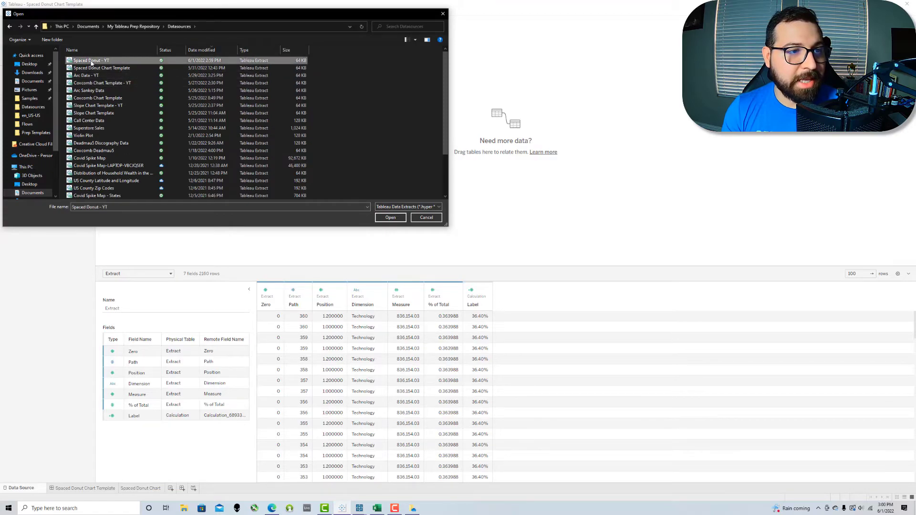
left_click(401, 217)
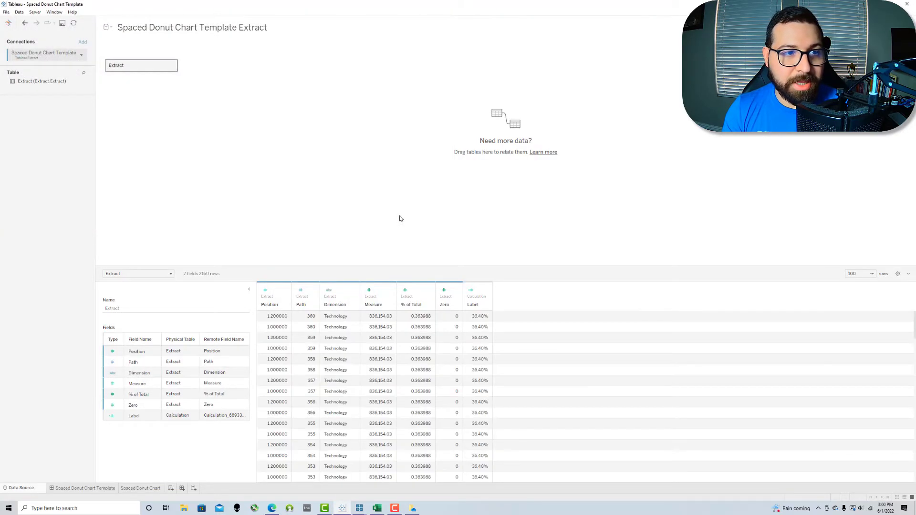
left_click(131, 489)
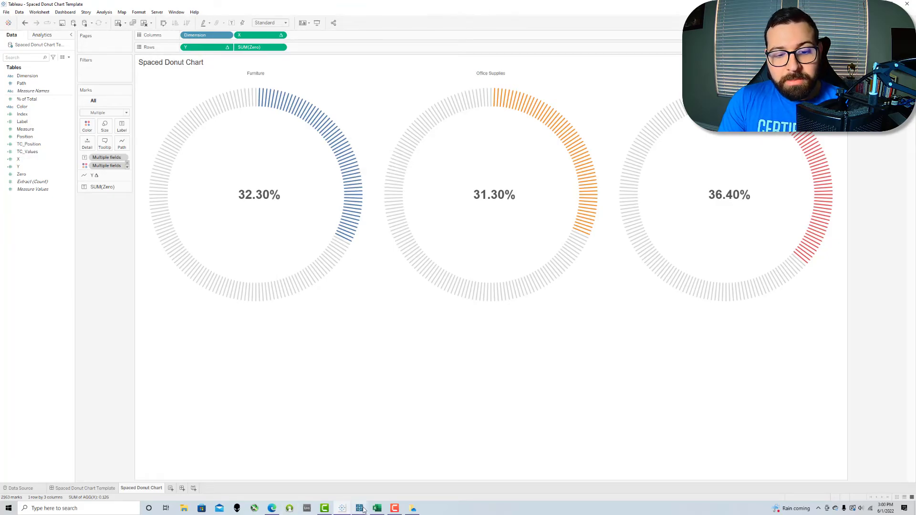
Step: In the Prep flow, set the Output step to save as a Published data source
mouse_move(362, 509)
left_click(404, 479)
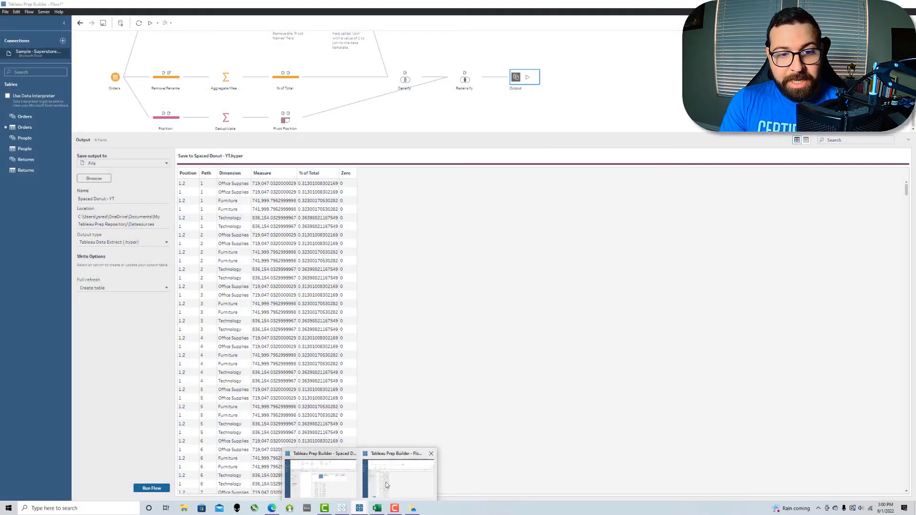
left_click(533, 108)
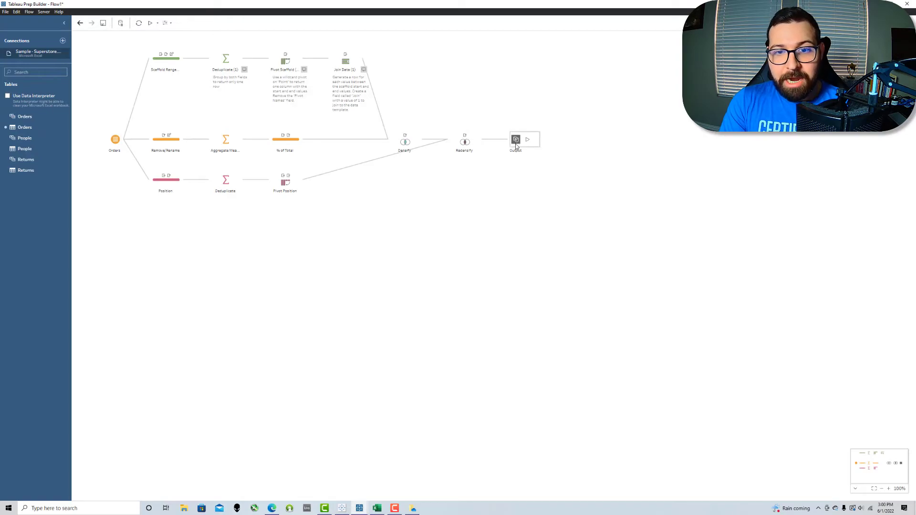
left_click(516, 142)
left_click(104, 164)
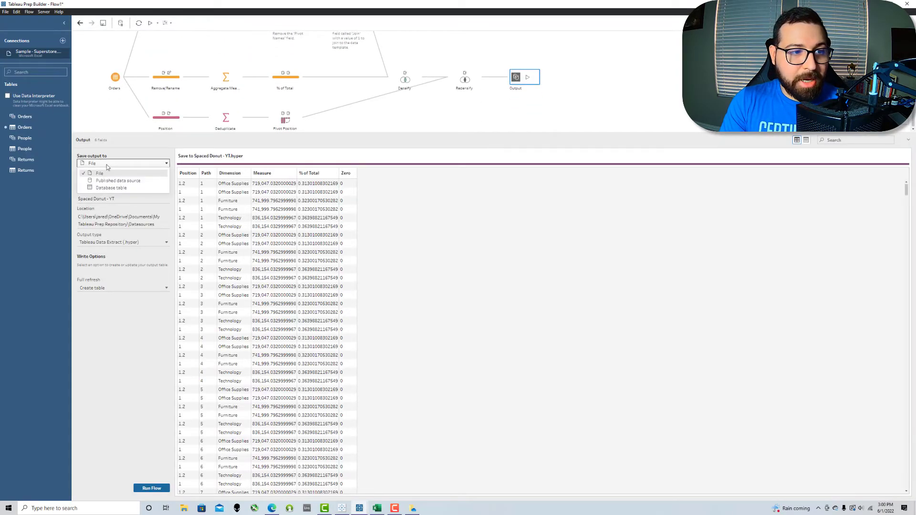
left_click(114, 181)
Step: Sign in to Tableau Online as the output's server with the account e-mail and password
left_click(114, 185)
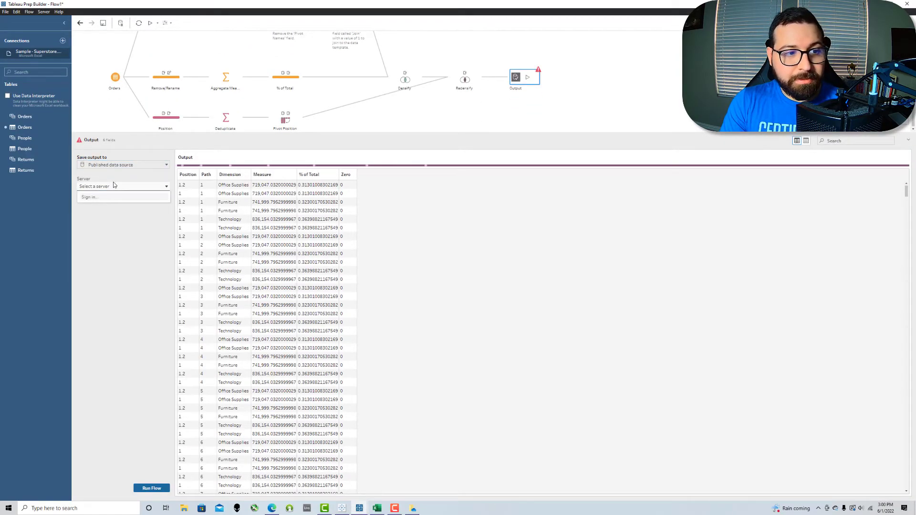
left_click(105, 200)
left_click(406, 277)
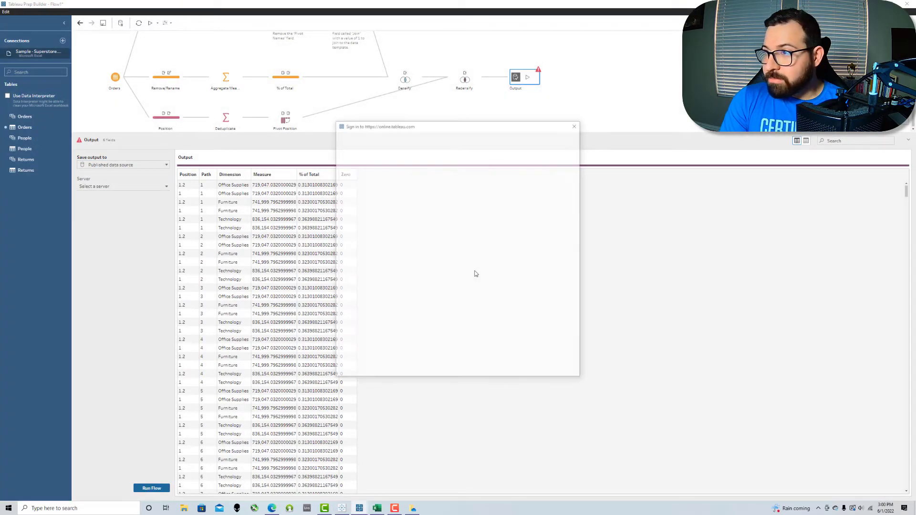
left_click(432, 203)
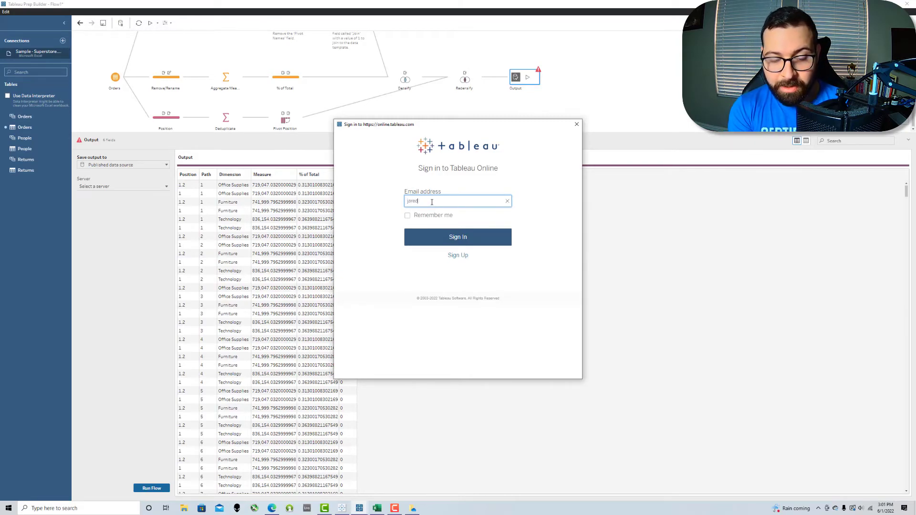
key("Return")
left_click(415, 224)
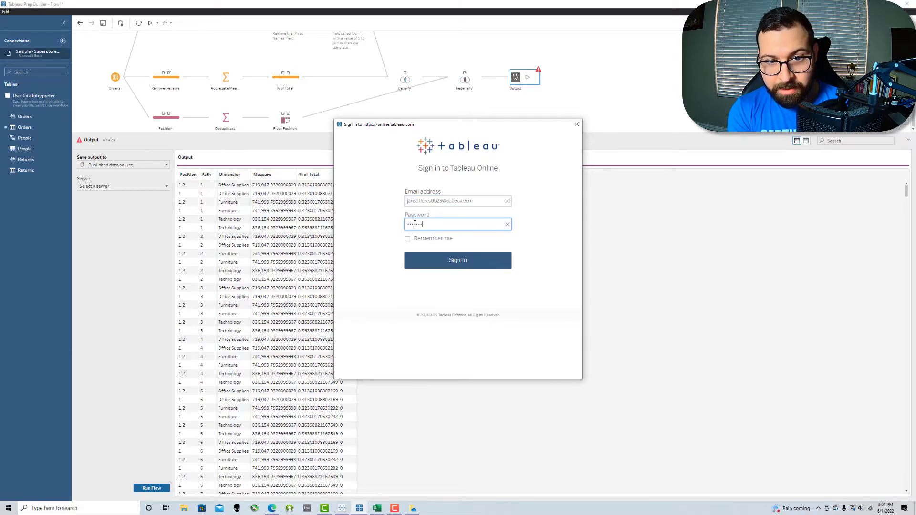
key("Return")
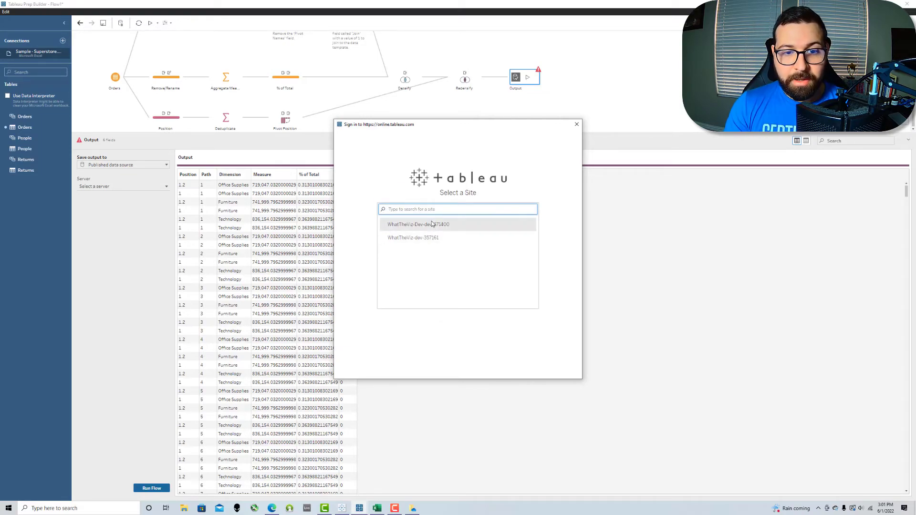
Step: Pick the first Tableau Online site and publish Spaced Donut - YT into the Tableau Prep Flows project
left_click(458, 225)
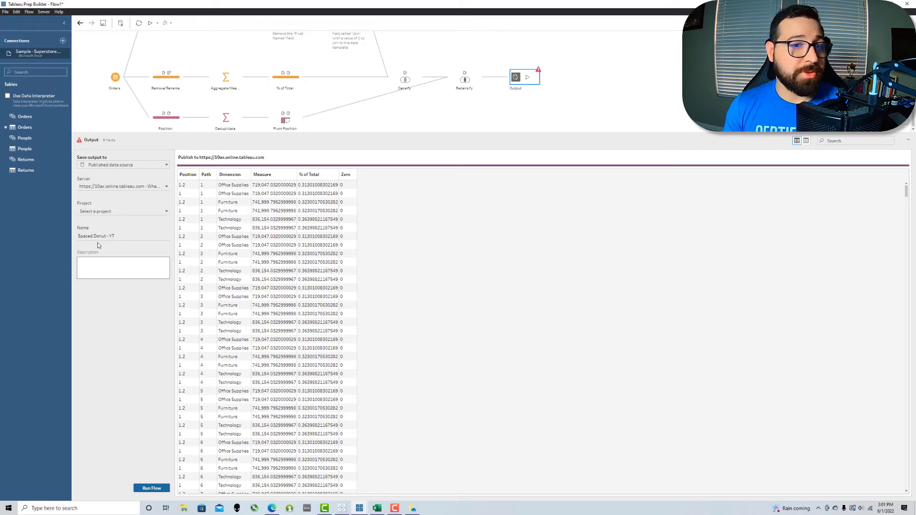
left_click(118, 214)
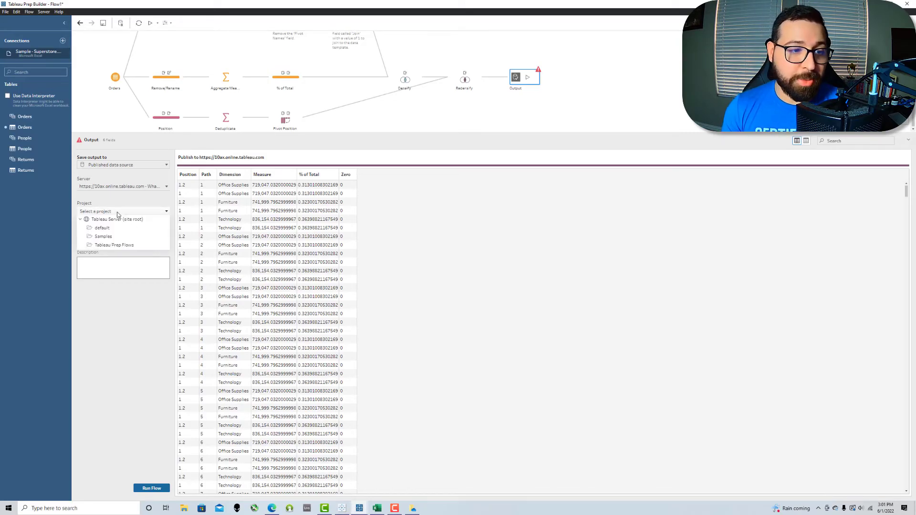
left_click(117, 246)
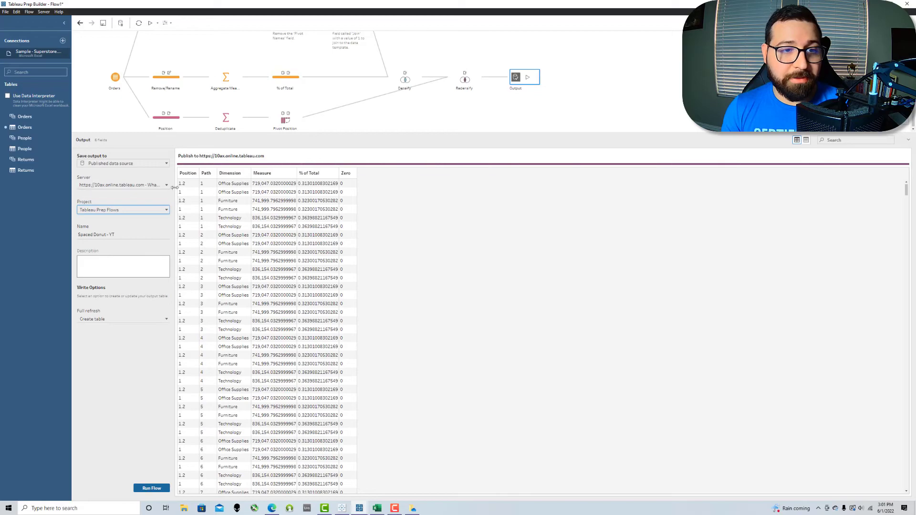
left_click(400, 108)
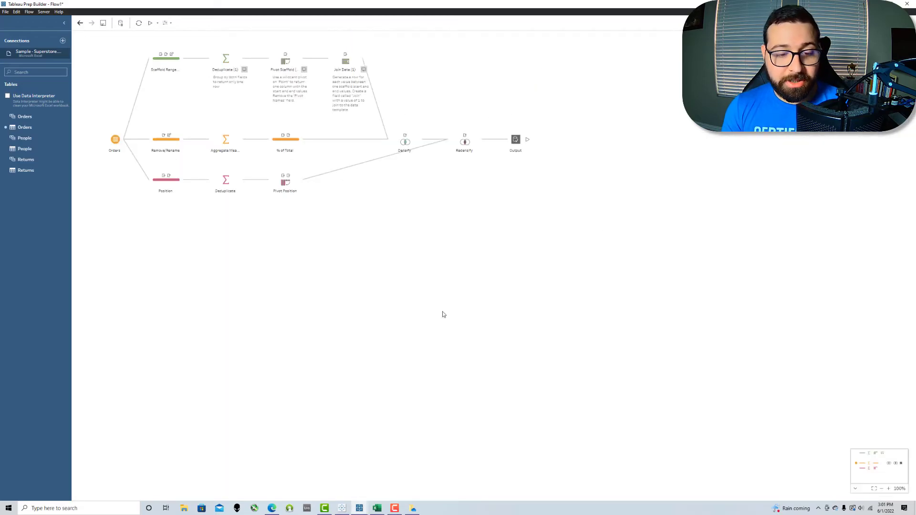
Step: In Tableau Desktop, add a new Tableau Server data source and sign in to Tableau Online
left_click(360, 508)
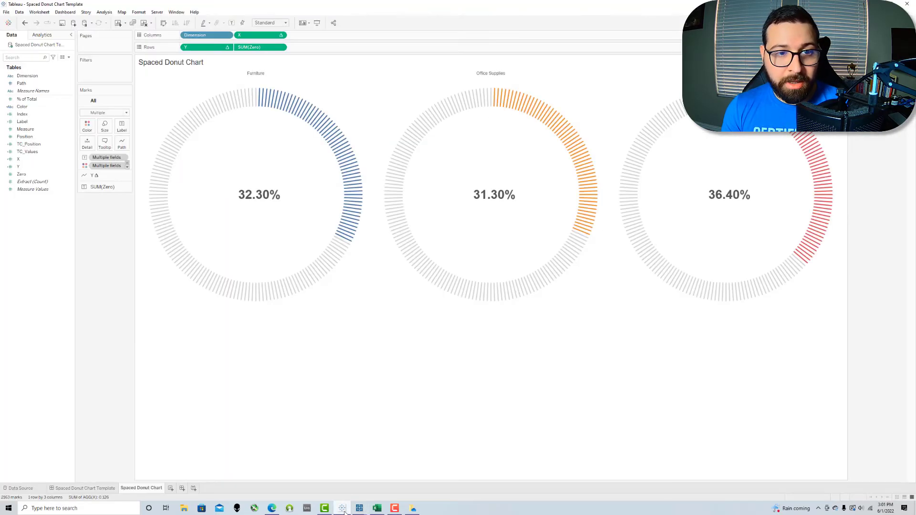
left_click(19, 13)
left_click(39, 20)
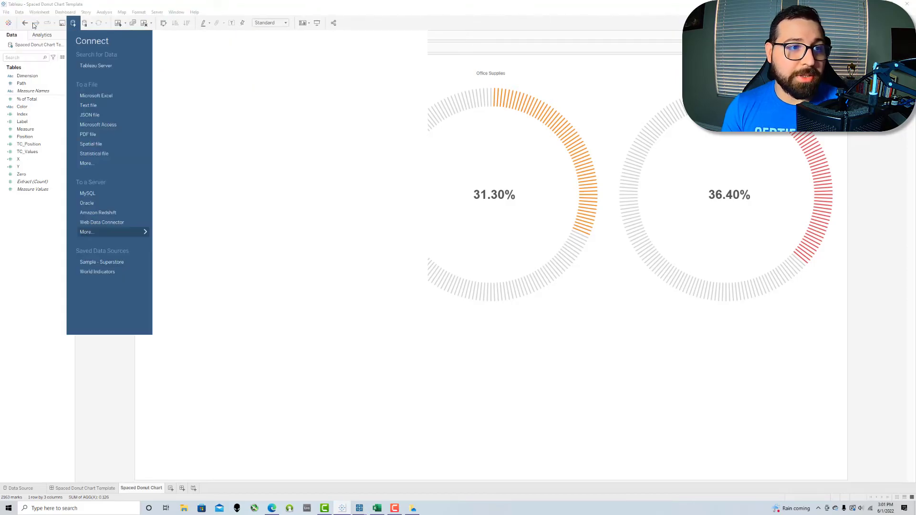
left_click(90, 66)
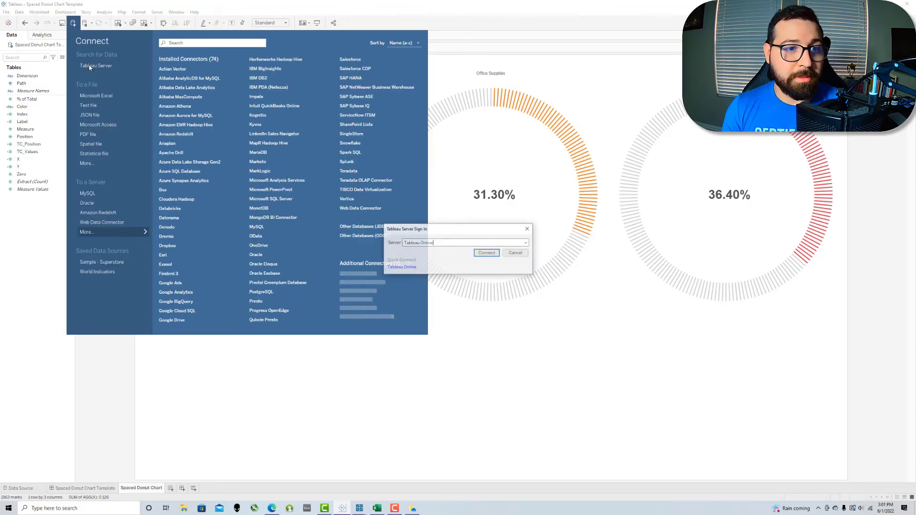
left_click(404, 268)
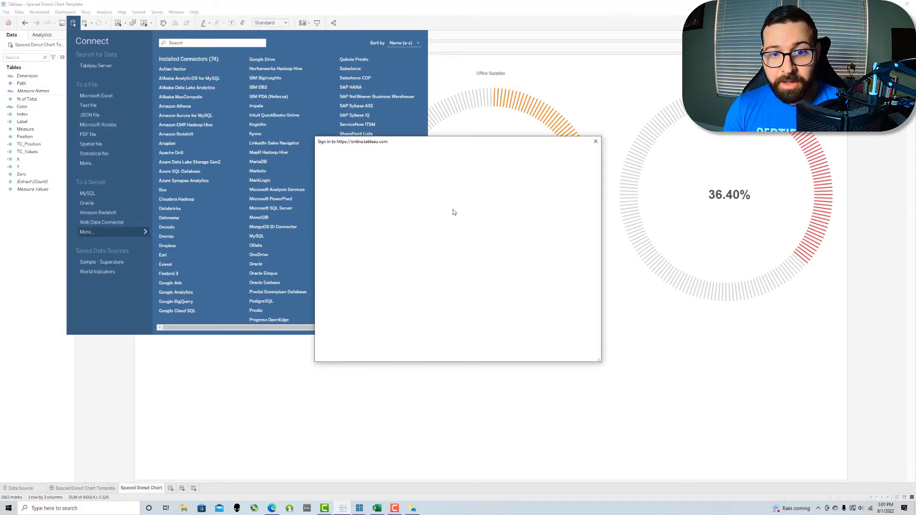
left_click(453, 218)
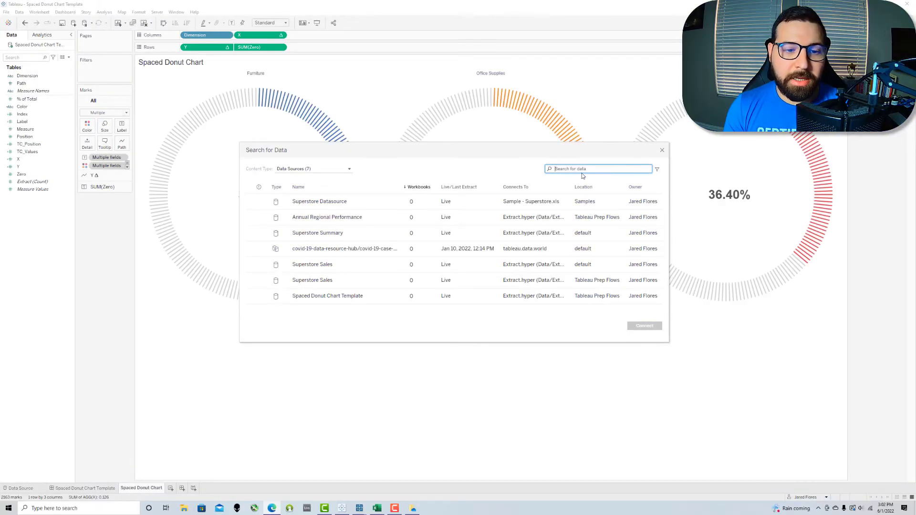
Step: Connect to the published Spaced Donut Chart Template data source, dismissing the error that appears
left_click(392, 298)
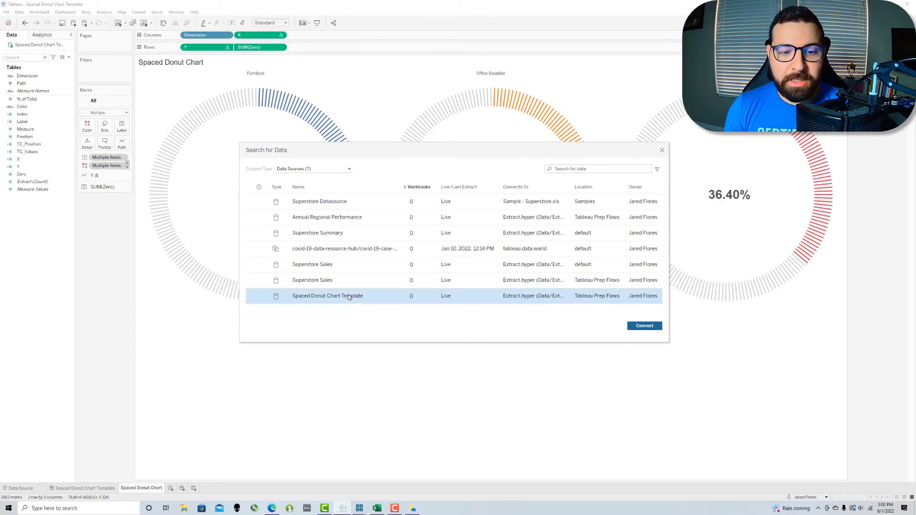
left_click(652, 326)
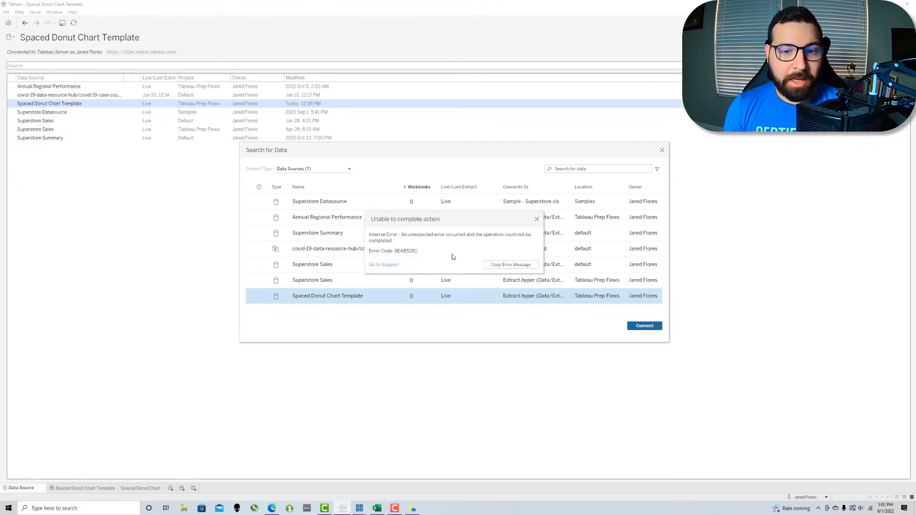
left_click(537, 220)
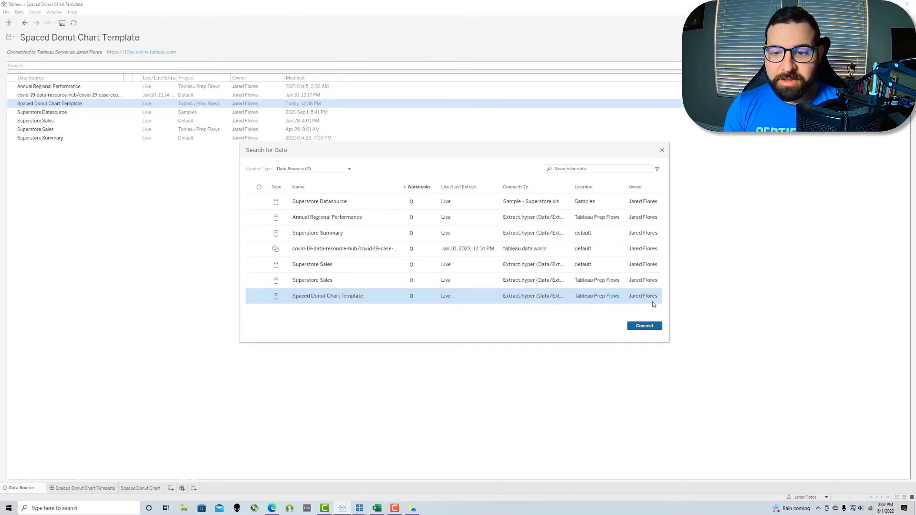
left_click(651, 325)
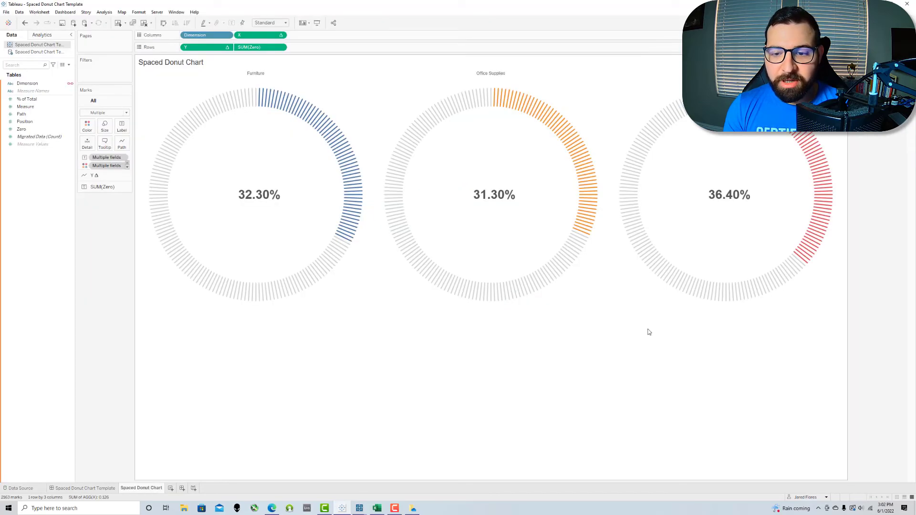
Step: Replace the original extract data source with the published Spaced Donut Chart Template
right_click(35, 48)
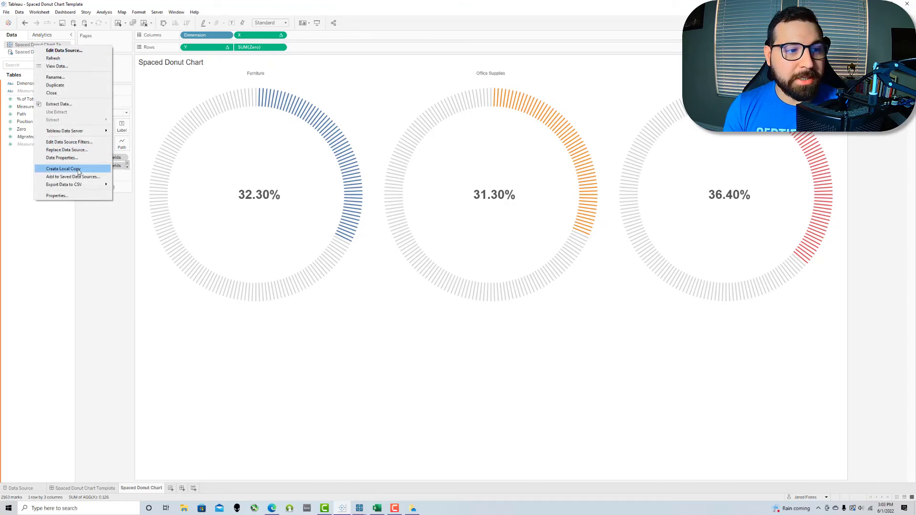
left_click(66, 150)
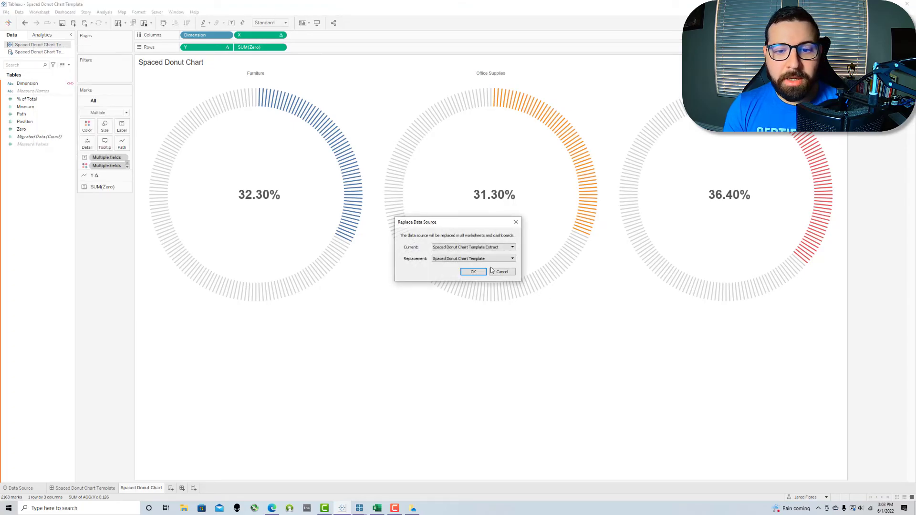
left_click(473, 272)
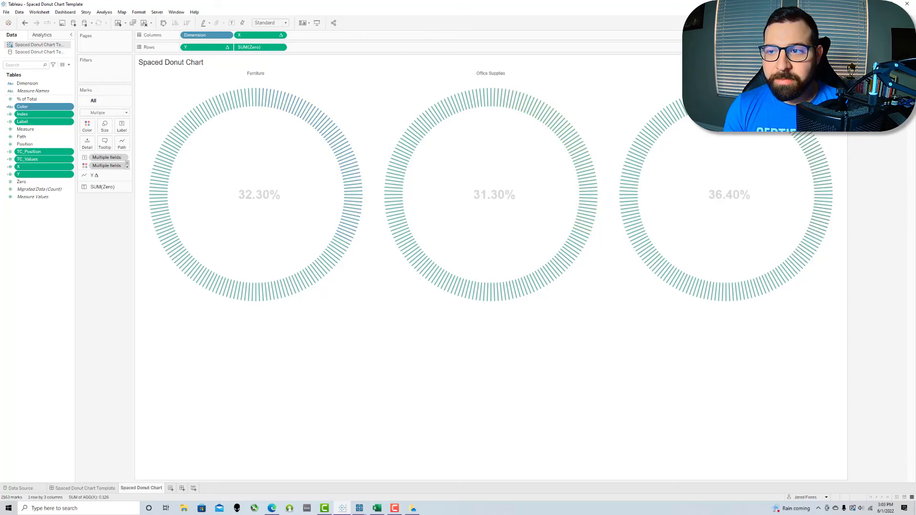
Step: Recolour the Gray item with a grey swatch from the Seattle Grays palette
double_click(873, 53)
left_click(368, 214)
left_click(486, 193)
left_click(381, 213)
left_click(506, 192)
left_click(482, 221)
left_click(470, 222)
left_click(482, 323)
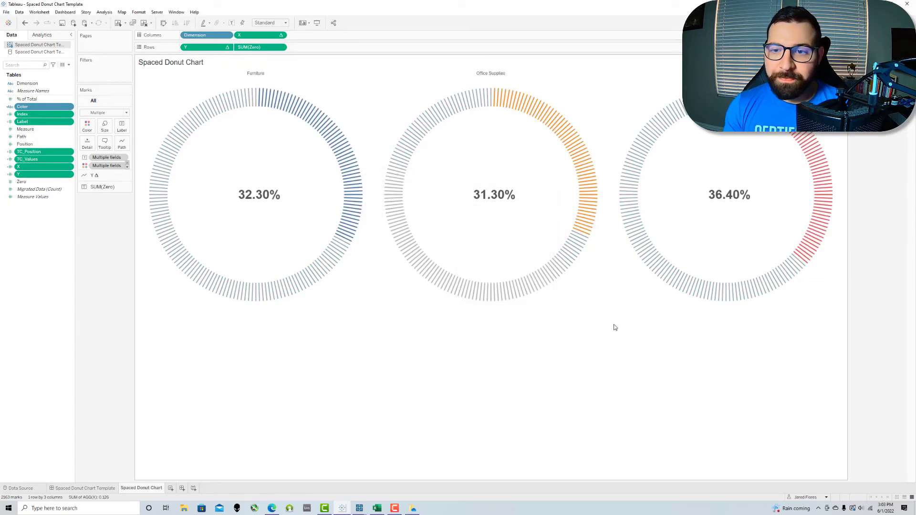